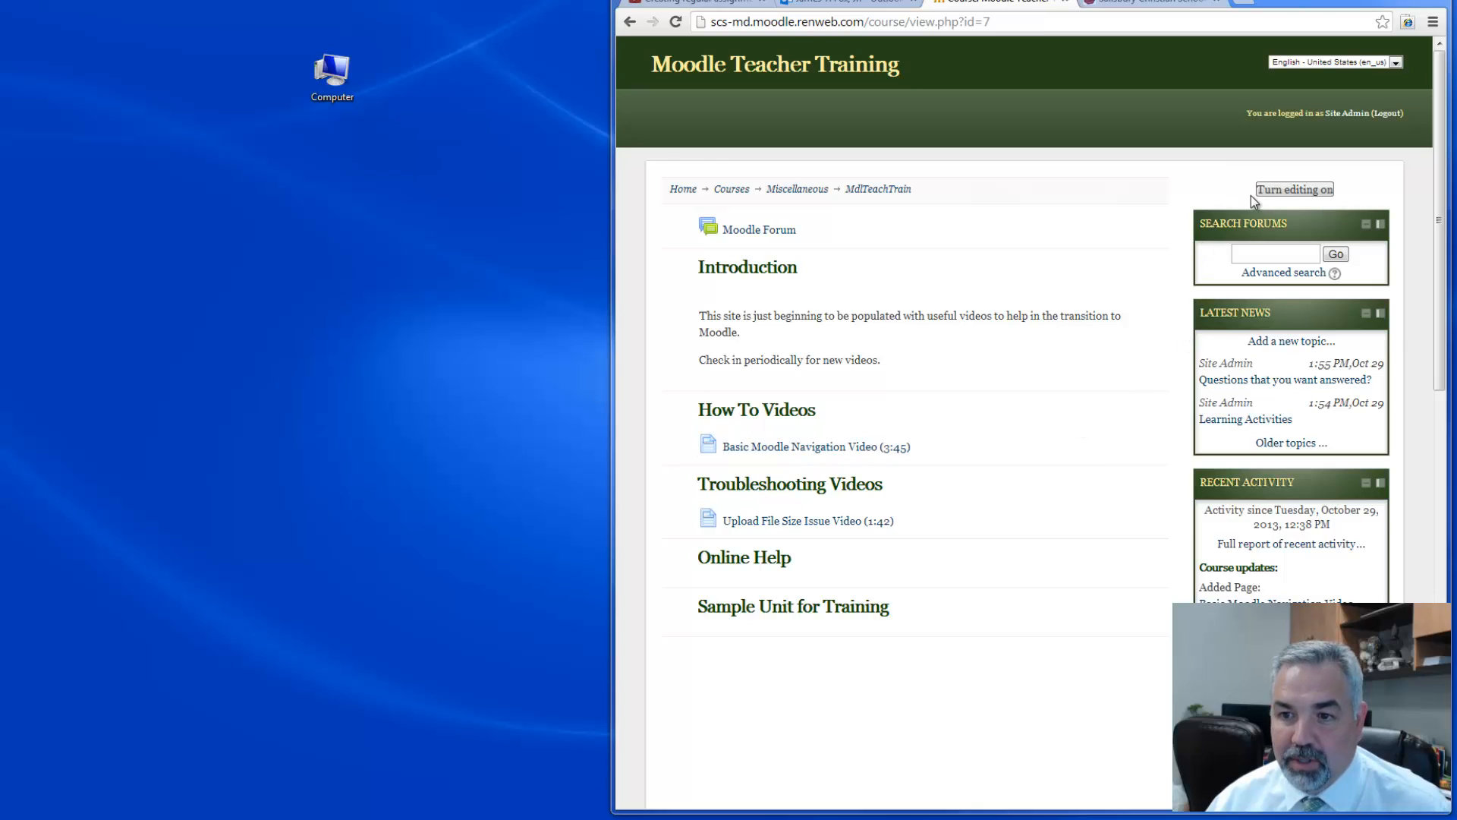
Turn on editing for the Moodle Teacher Training course and go to the Sample Unit for Training section.
click(1291, 189)
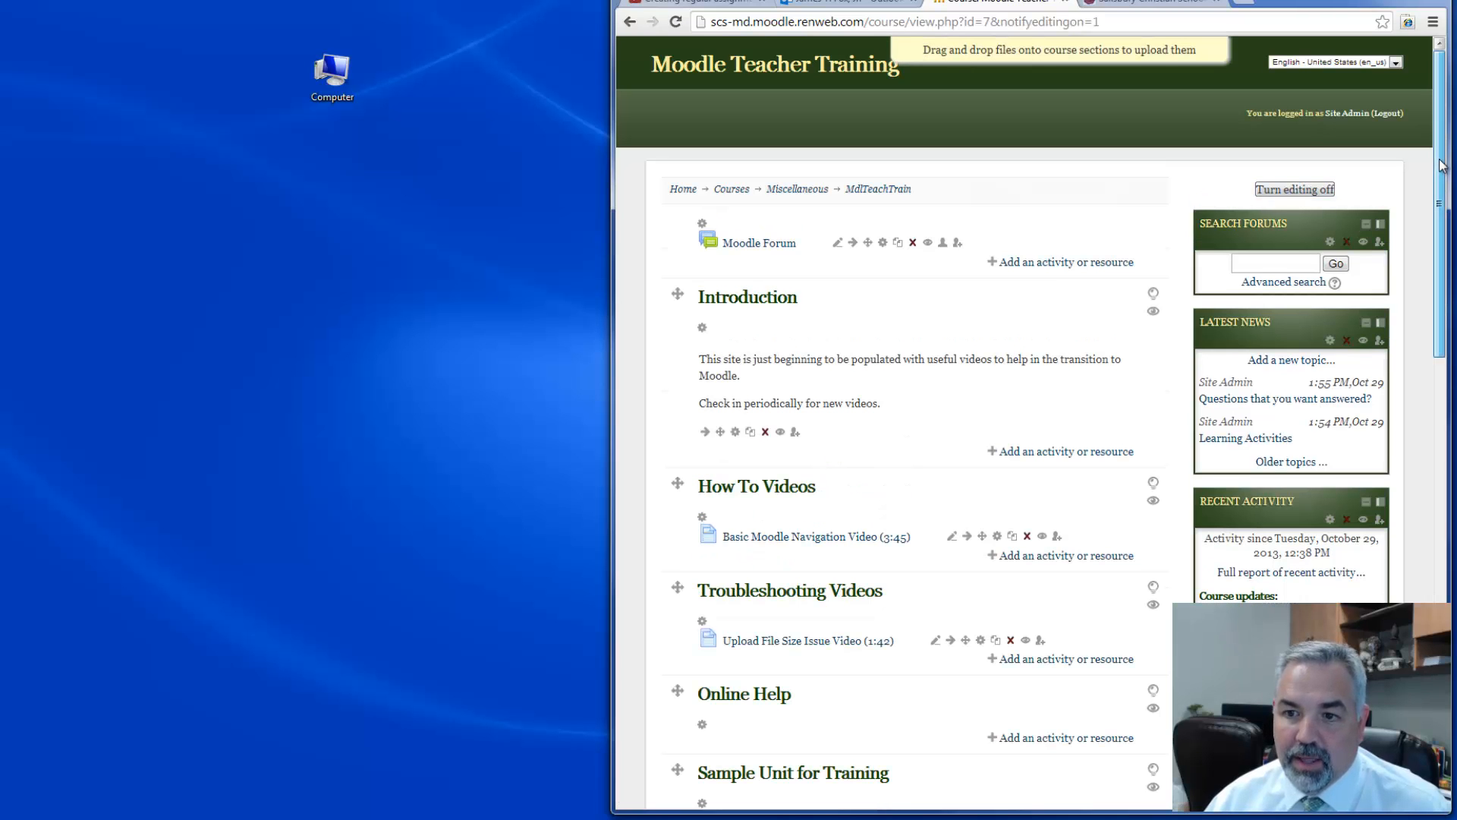
drag(1441, 207, 1427, 389)
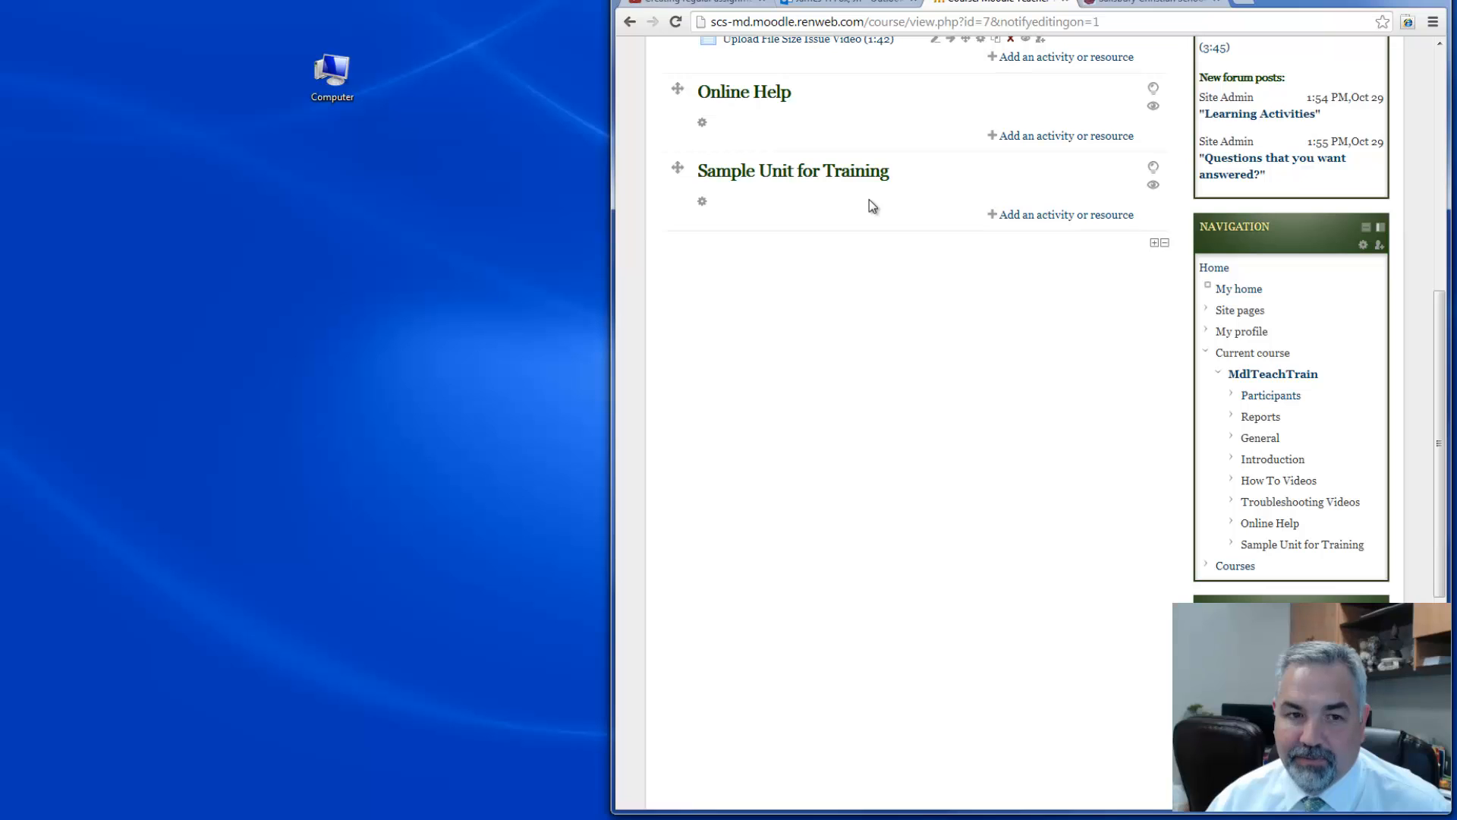
Switch to Windows Explorer and open the EMERGENCY MGNT folder inside Administrative Docs on the U: network drive.
double_click(325, 89)
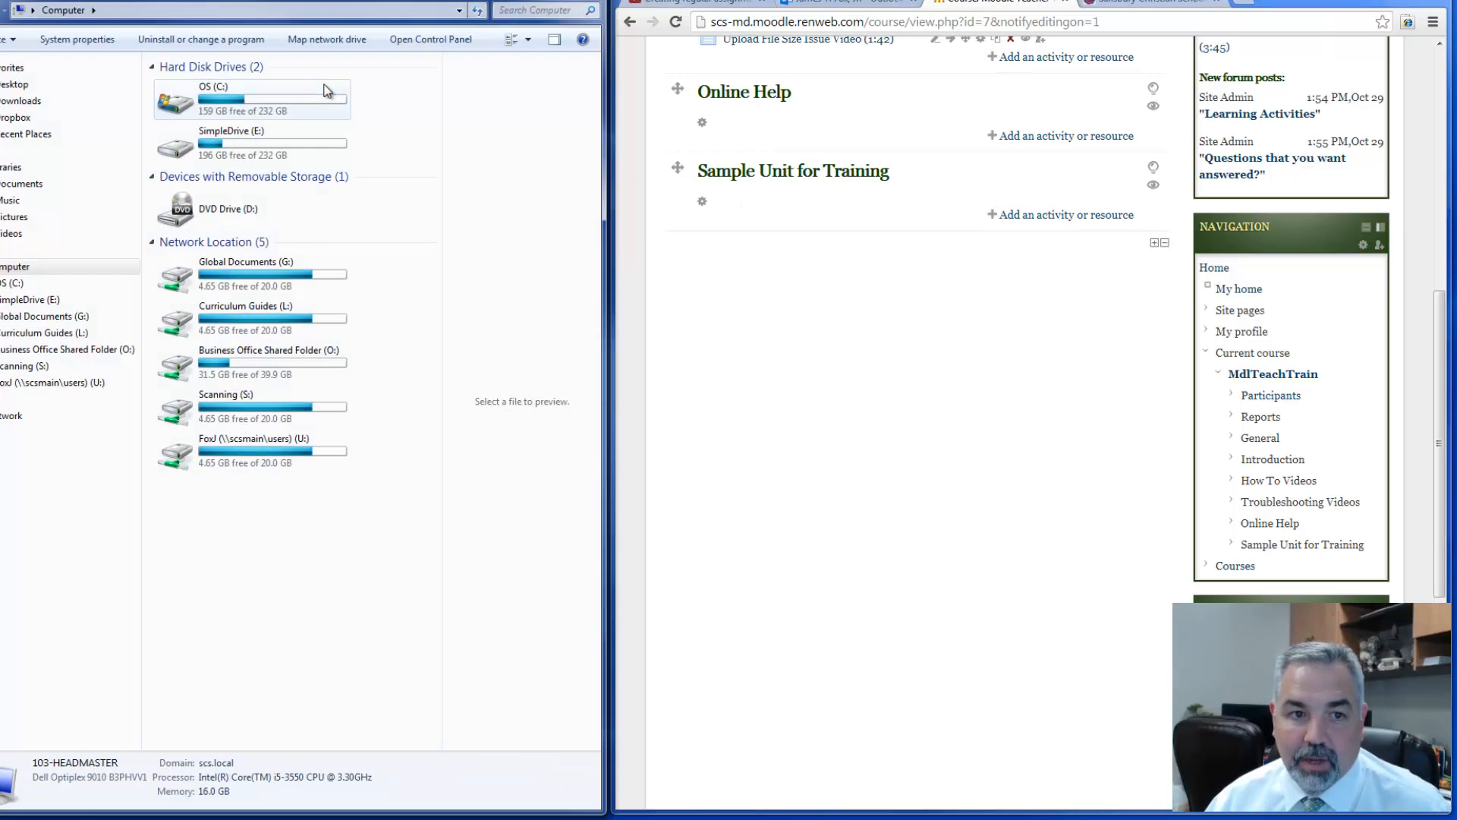
click(318, 452)
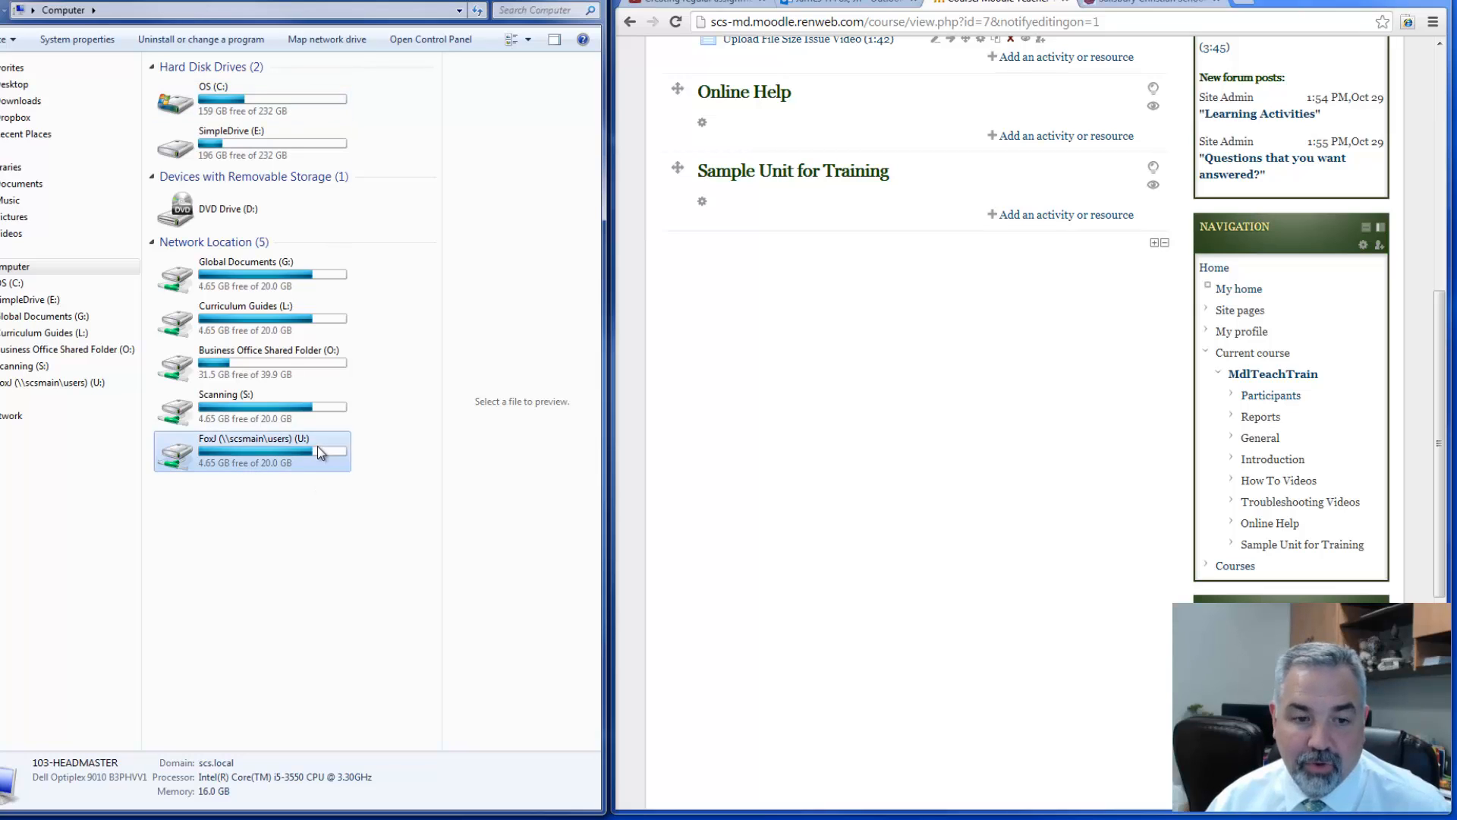
double_click(319, 453)
double_click(226, 85)
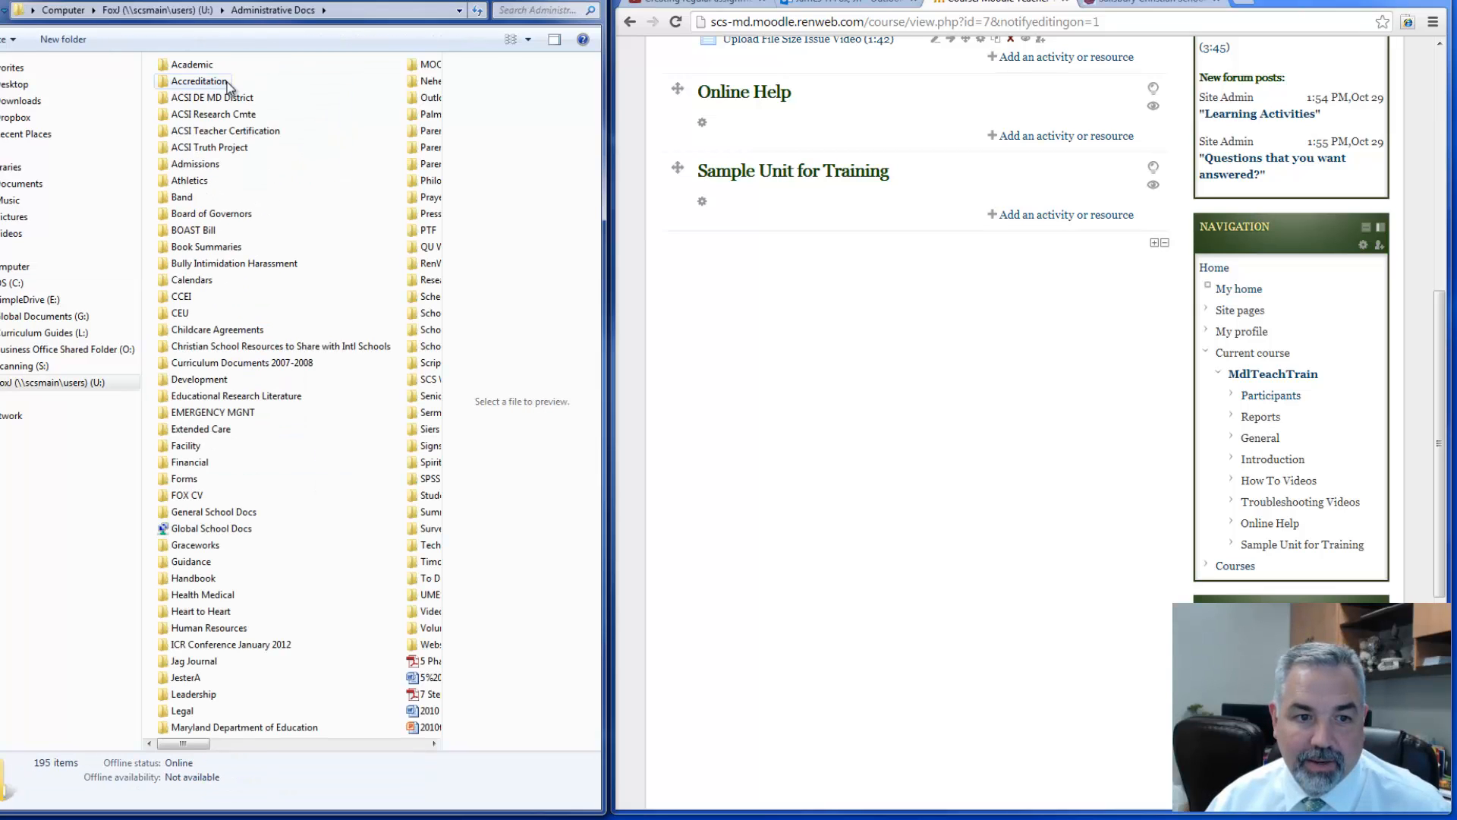
double_click(236, 413)
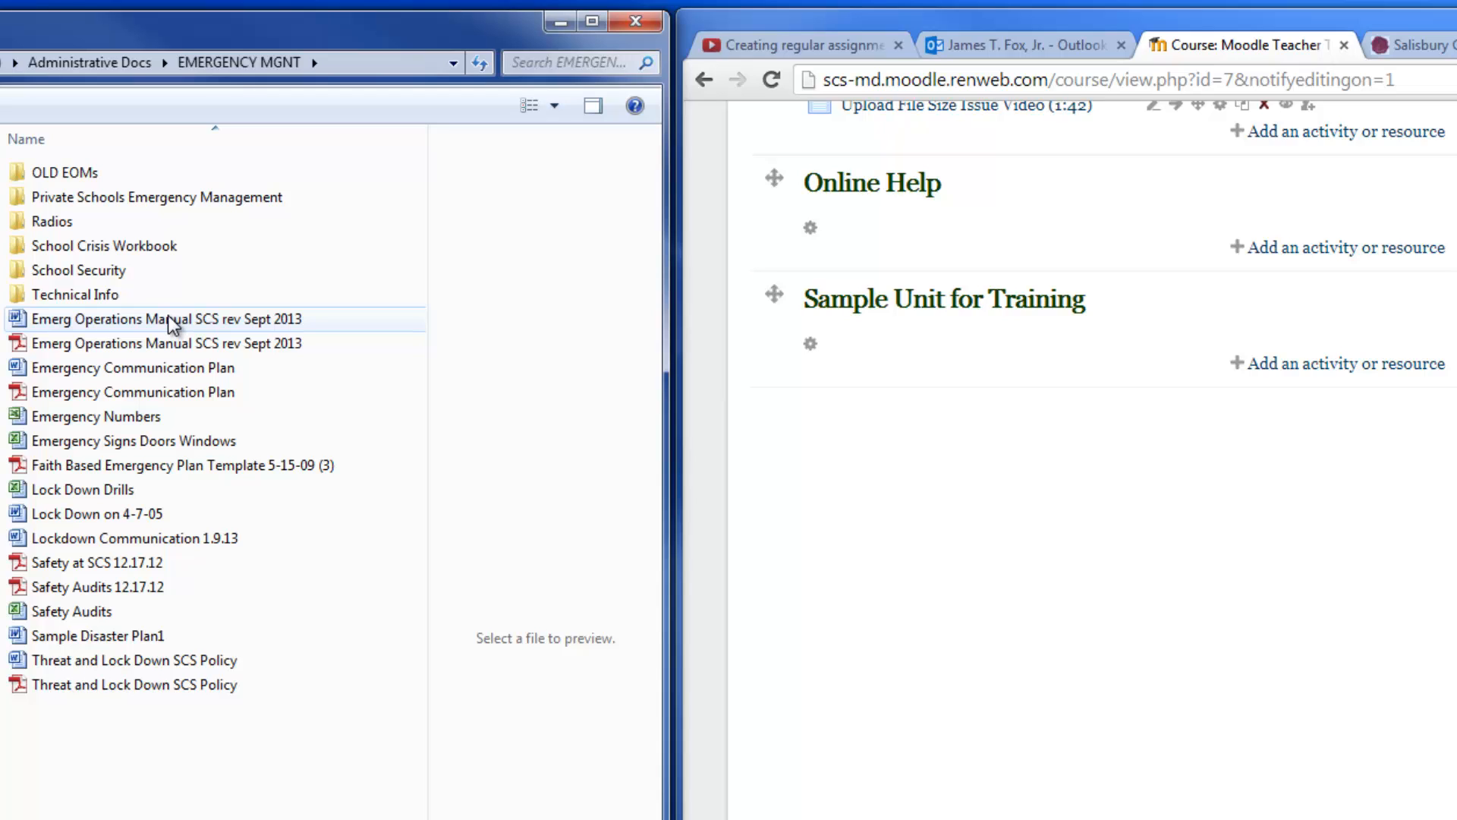
Upload the Word file Emerg Operations Manual SCS rev Sept 2013 to the course's Sample Unit for Training section.
click(167, 316)
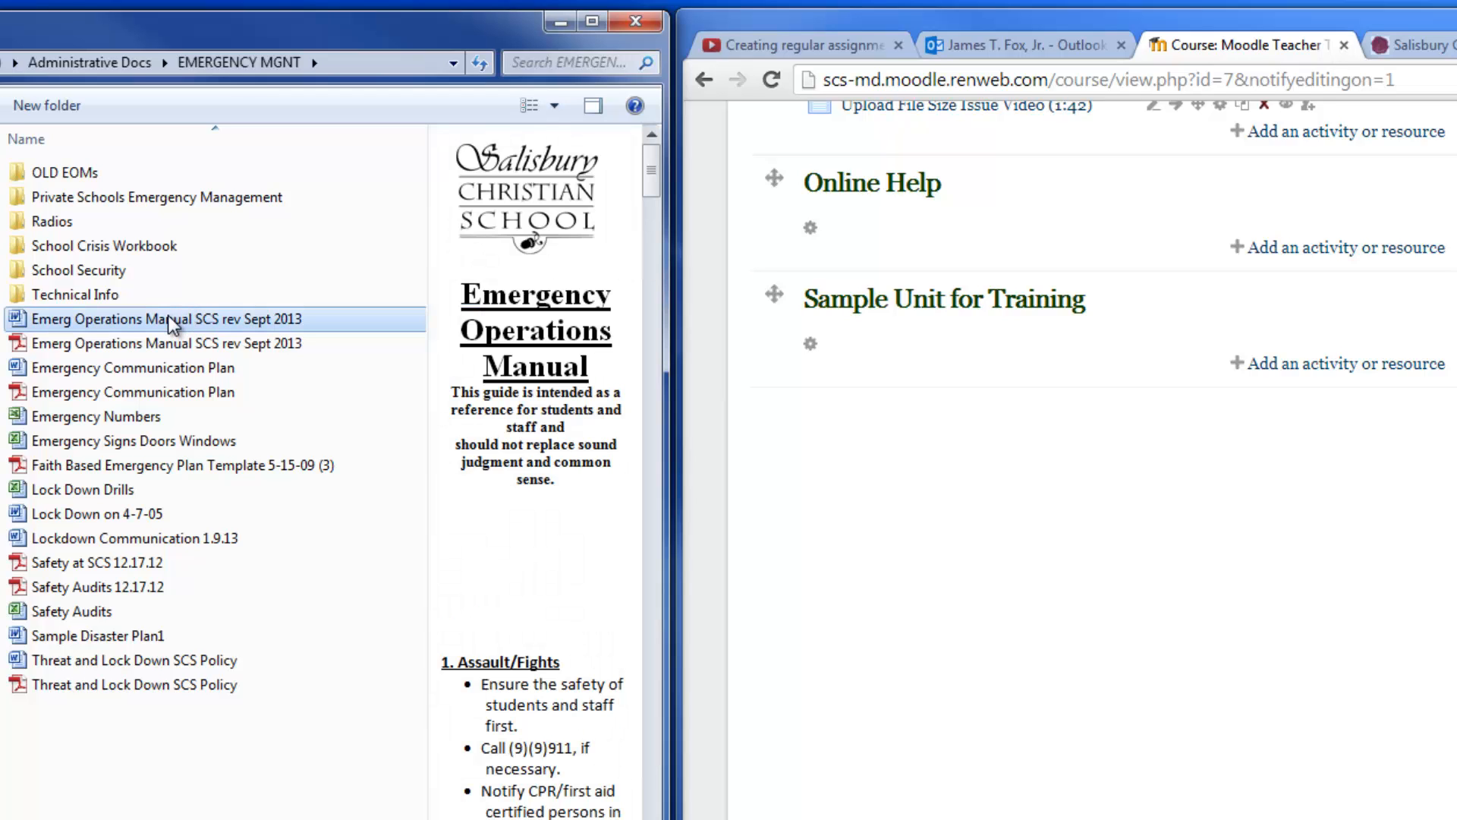
drag(166, 316, 996, 375)
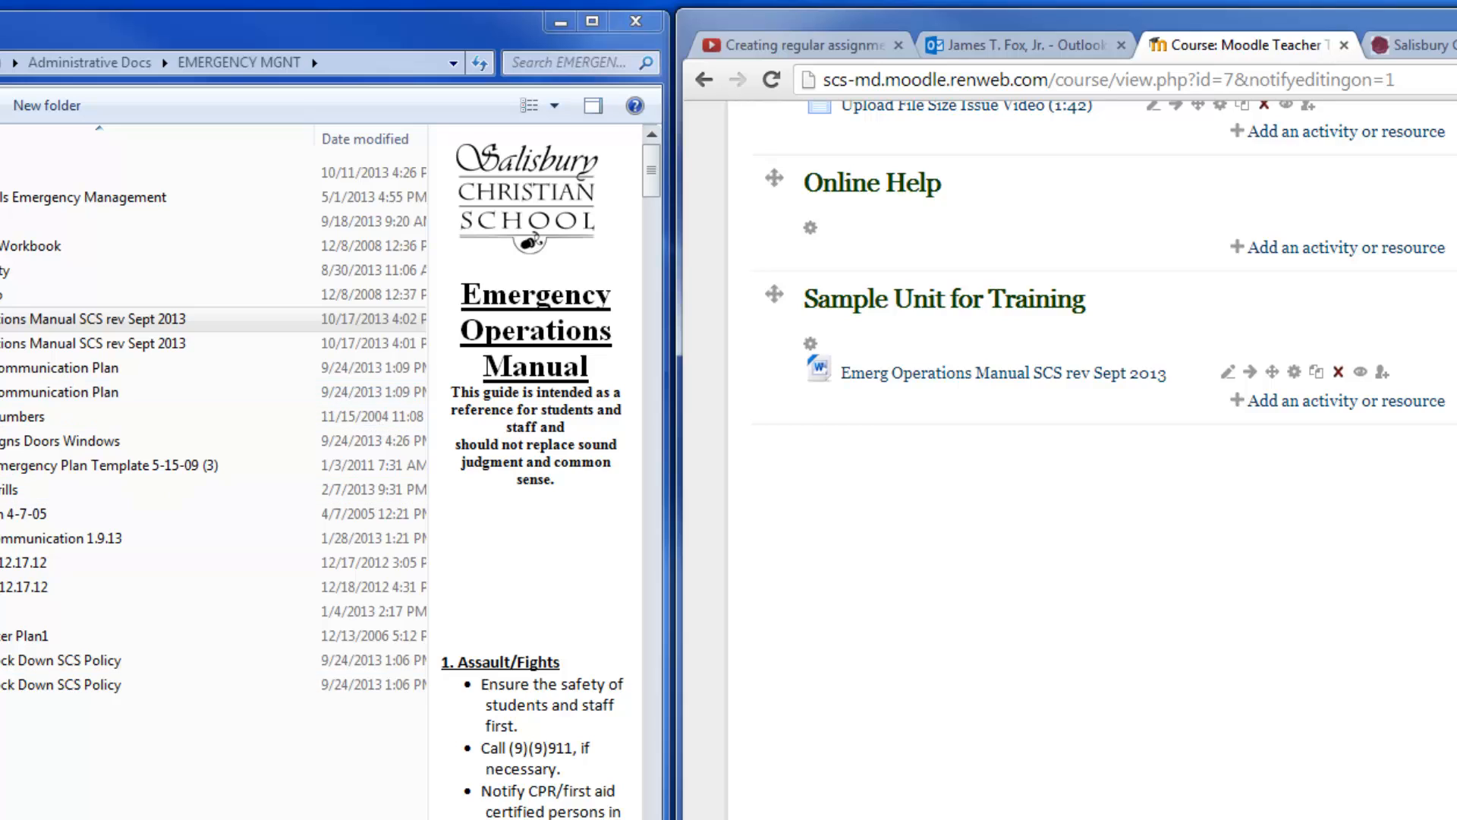
Upload the Emergency Communication Plan PDF, Lock Down Drills and the Safety Audits 12.17.12 PDF together to the Sample Unit for Training section.
click(372, 422)
click(161, 368)
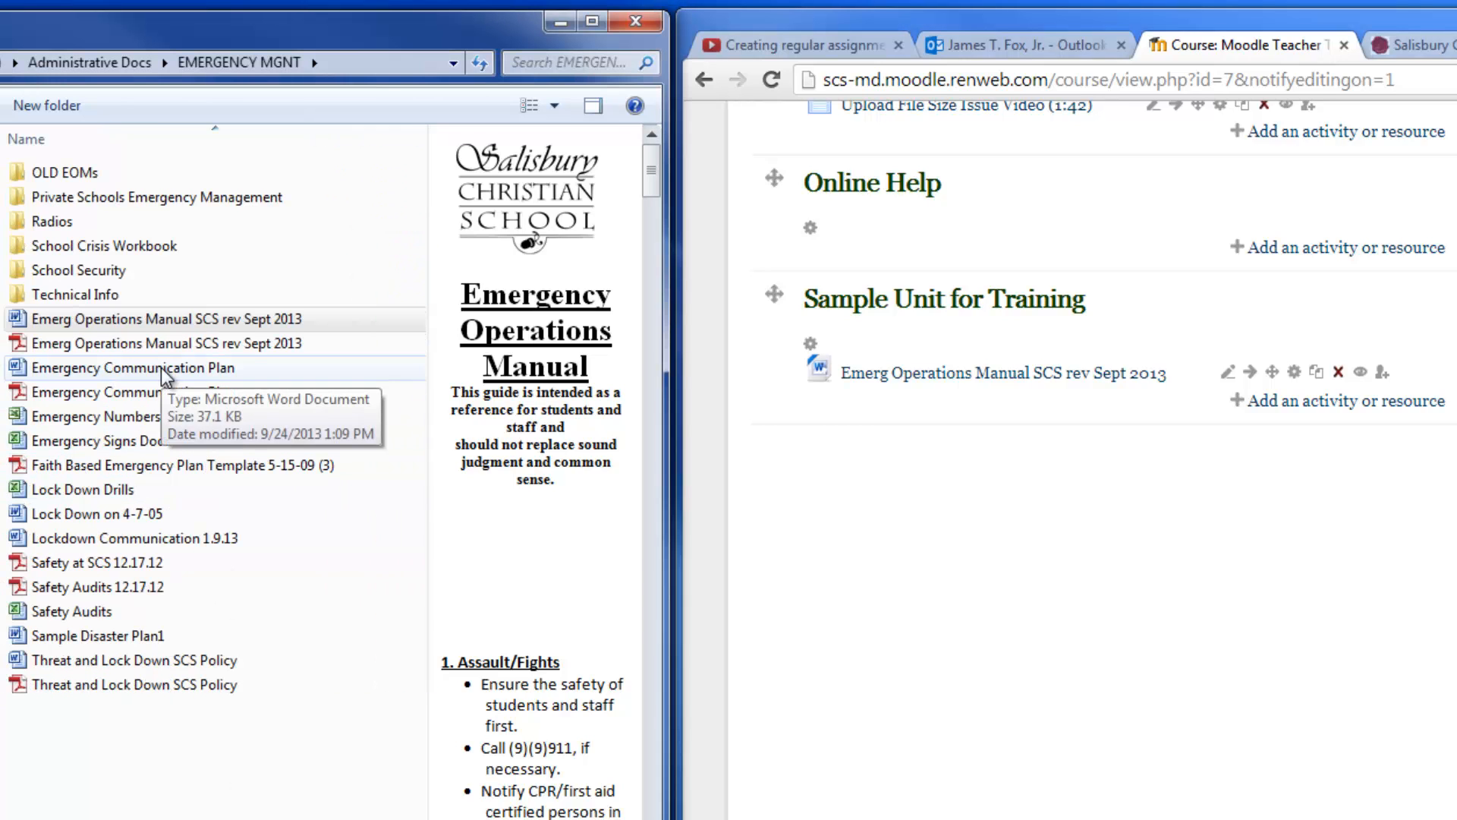
ctrl+click(170, 323)
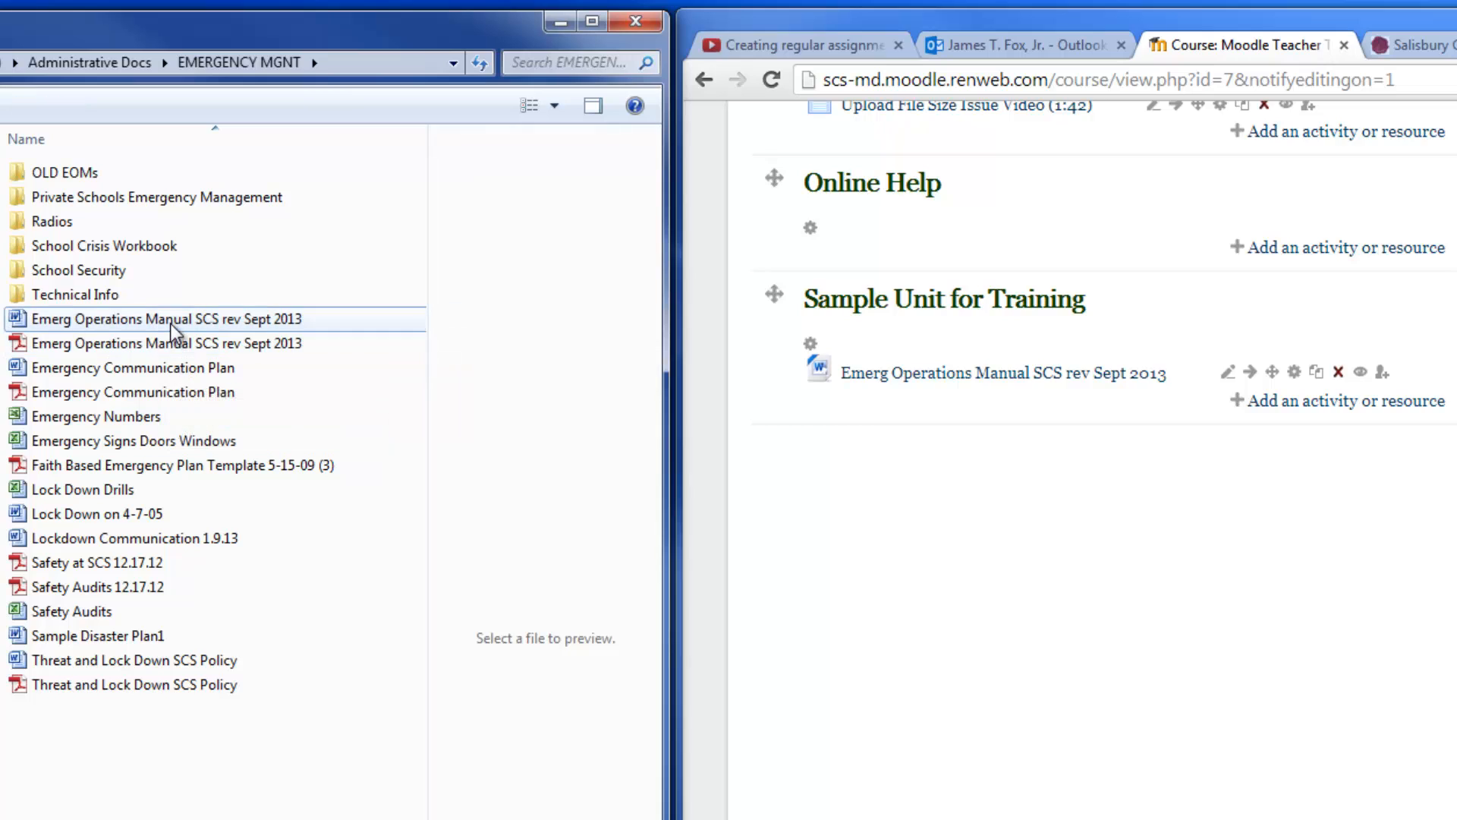
ctrl+click(148, 393)
ctrl+click(145, 490)
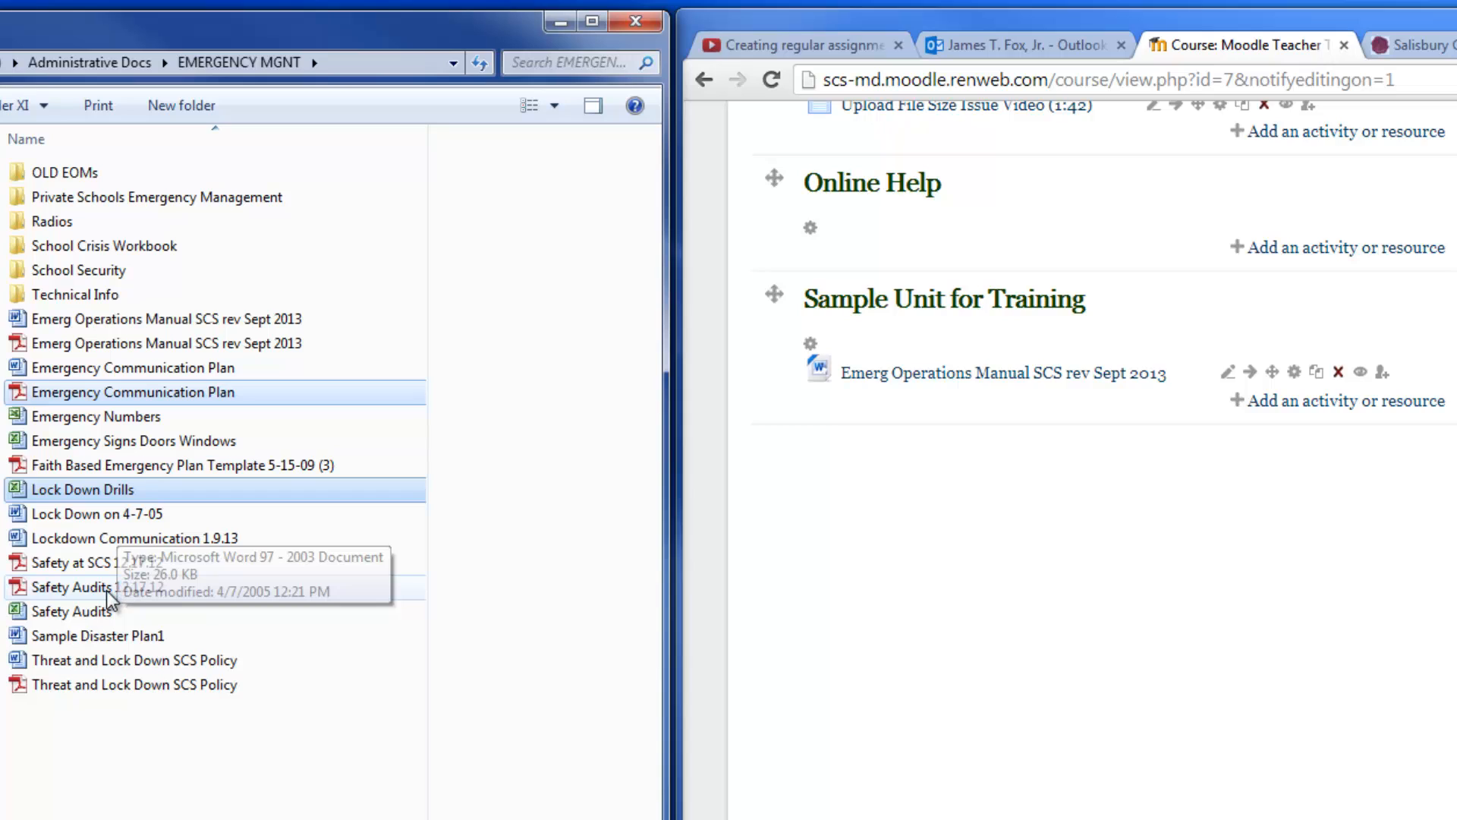
ctrl+click(106, 590)
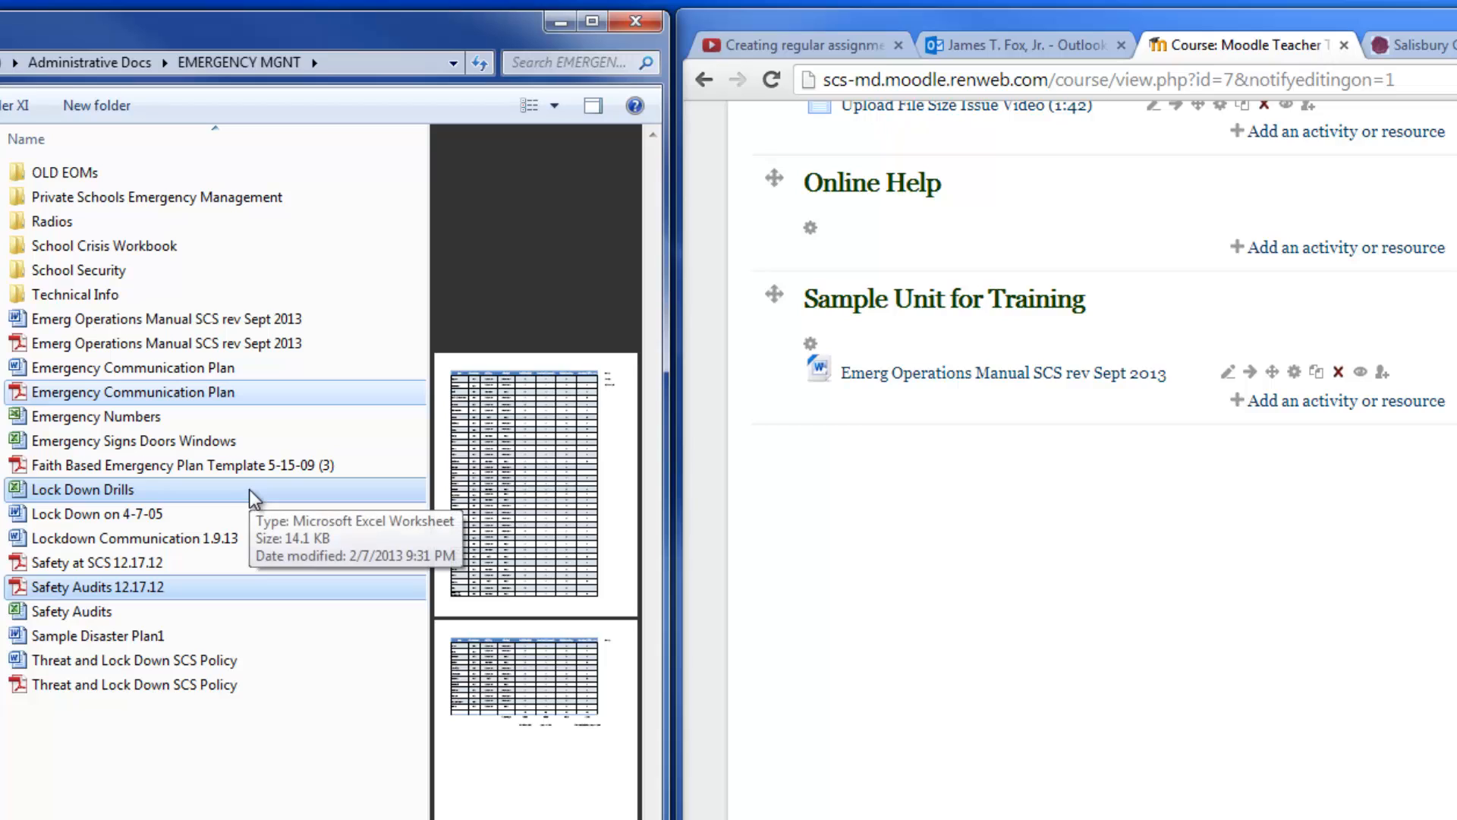
drag(253, 490, 911, 408)
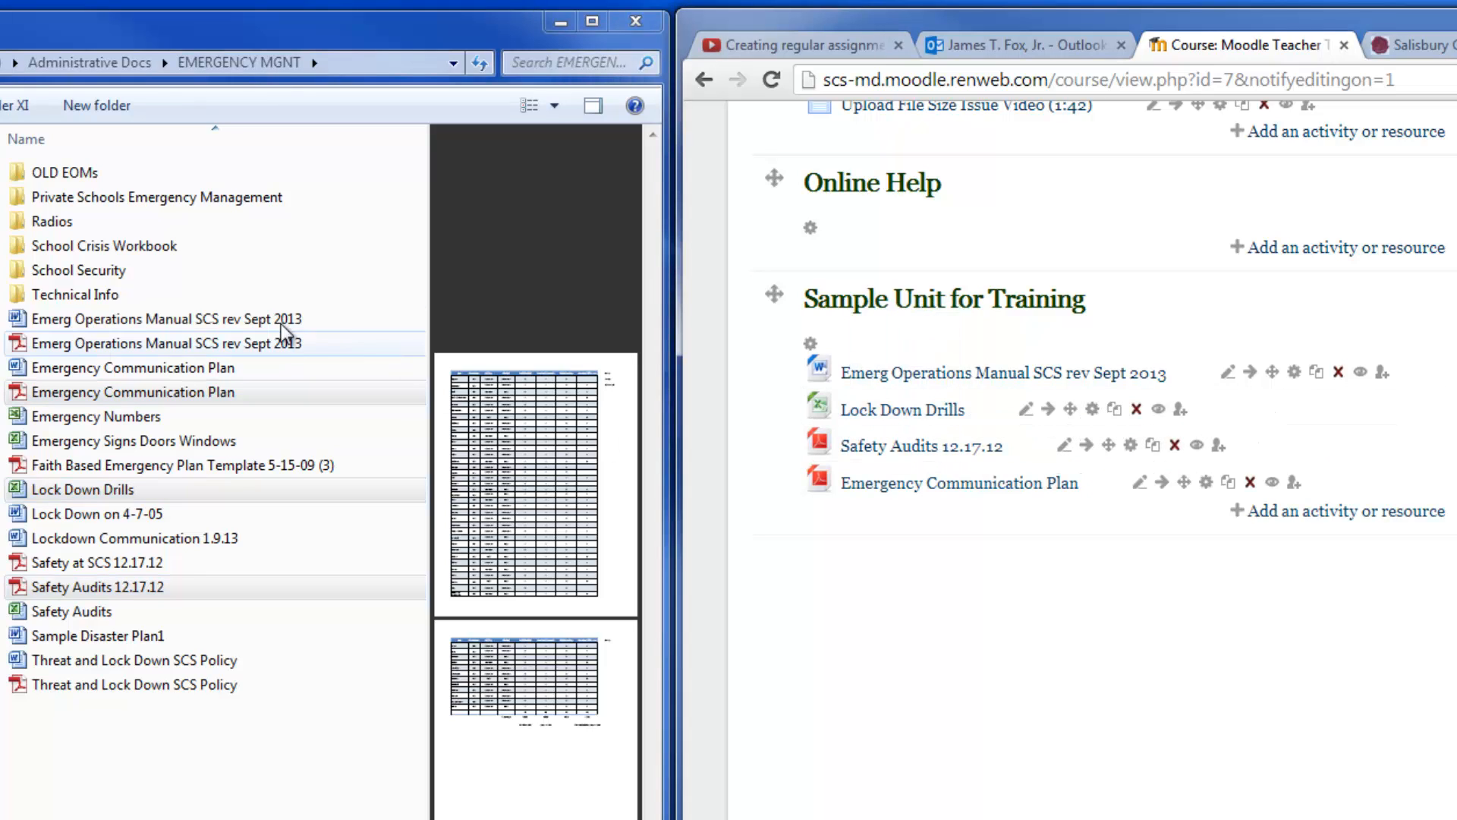
Upload all files from Emerg Operations Manual SCS rev Sept 2013 through Lockdown Communication 1.9.13, plus Safety Audits 12.17.12, to Sample Unit for Training.
click(178, 744)
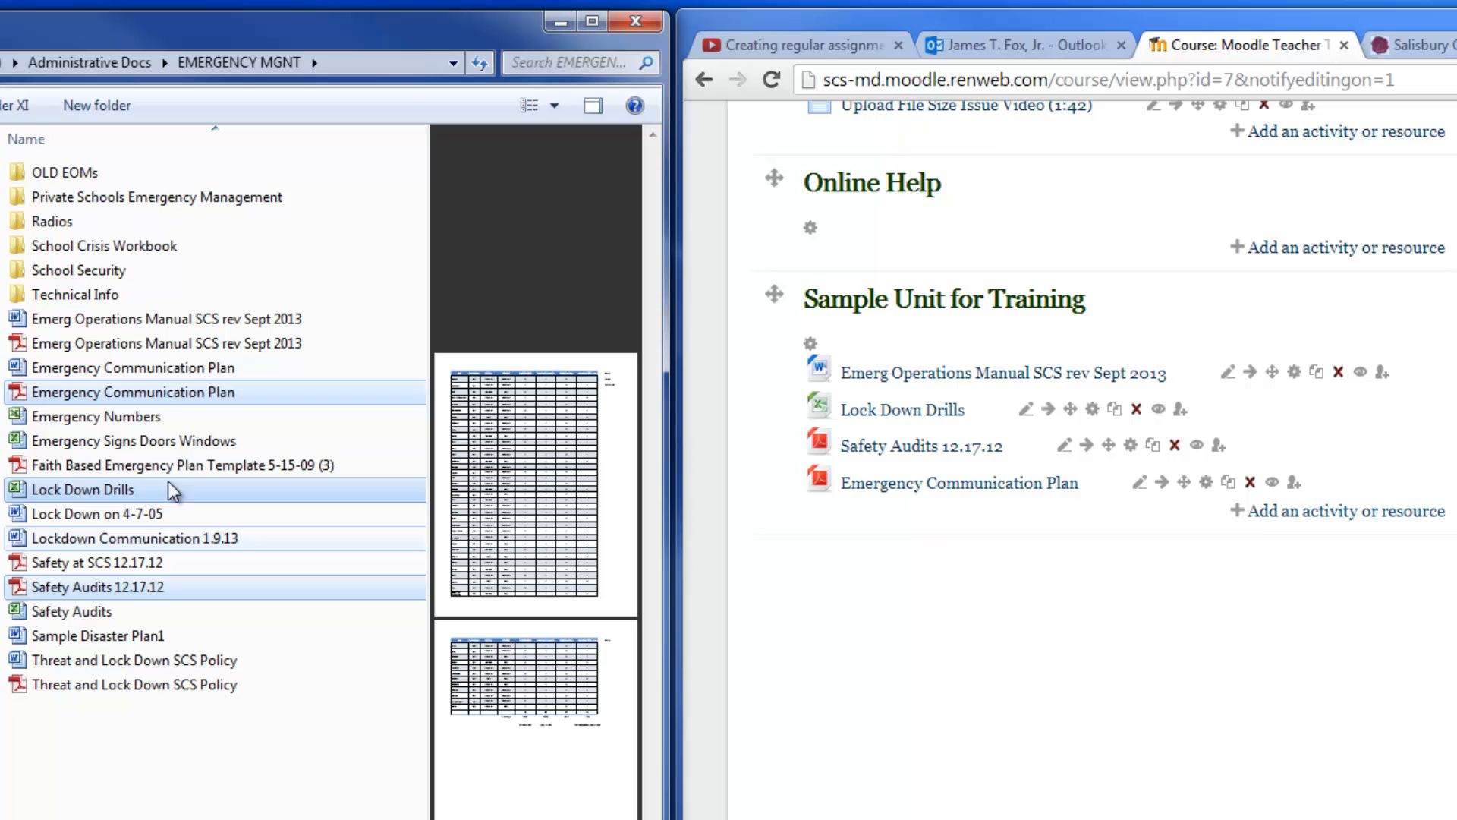
click(167, 324)
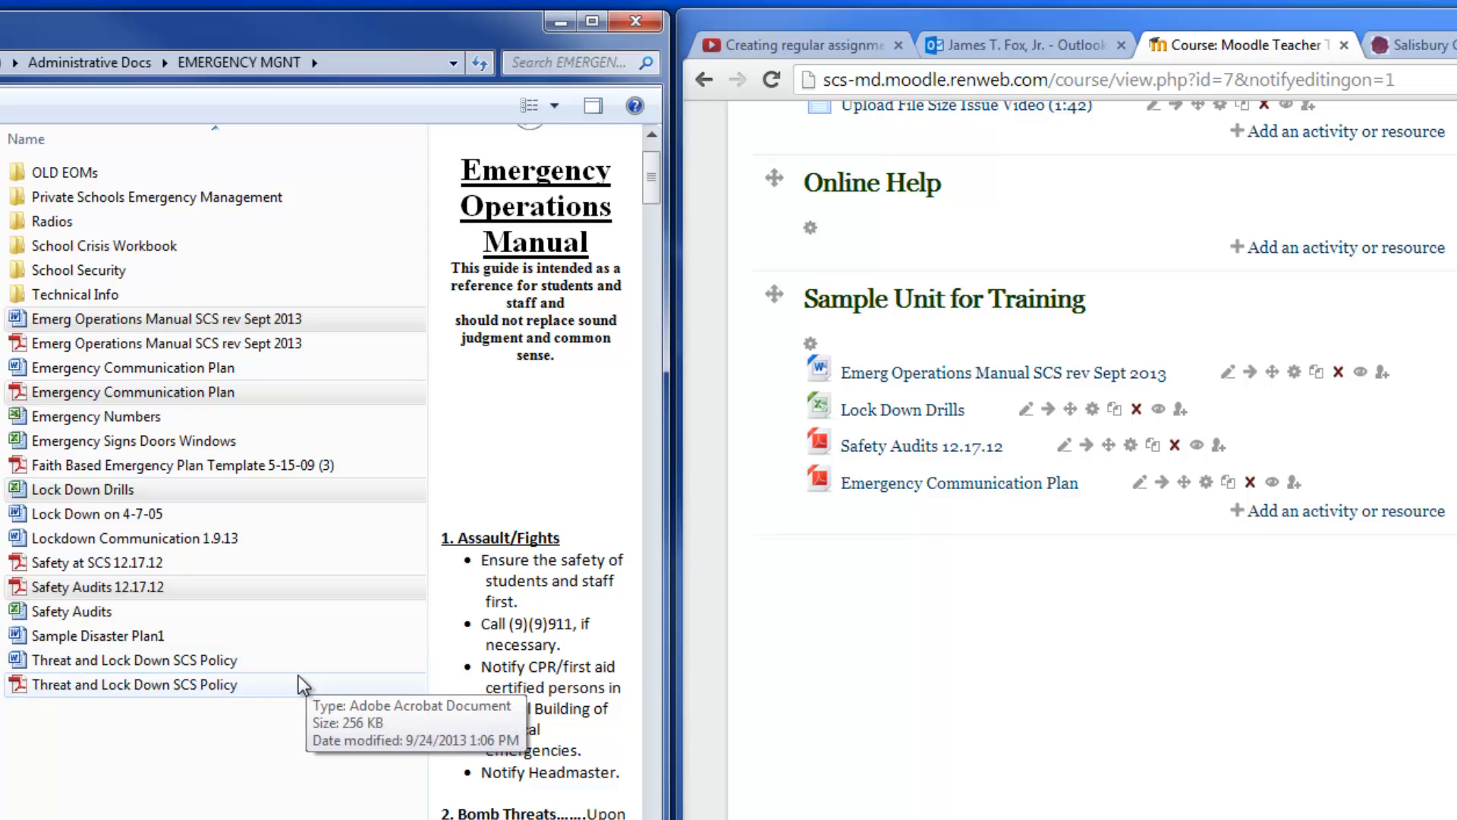
click(120, 539)
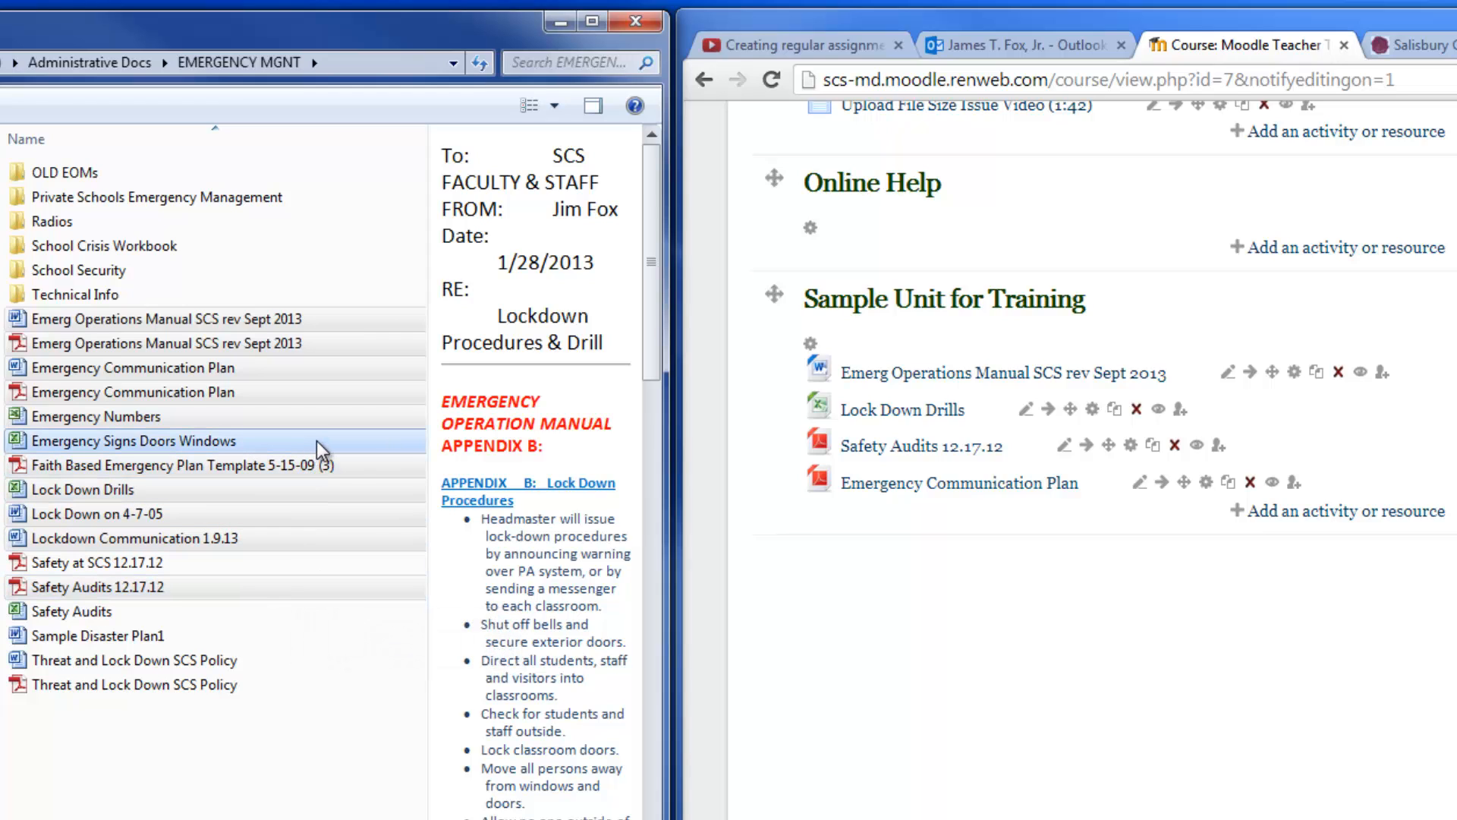
drag(317, 442, 962, 523)
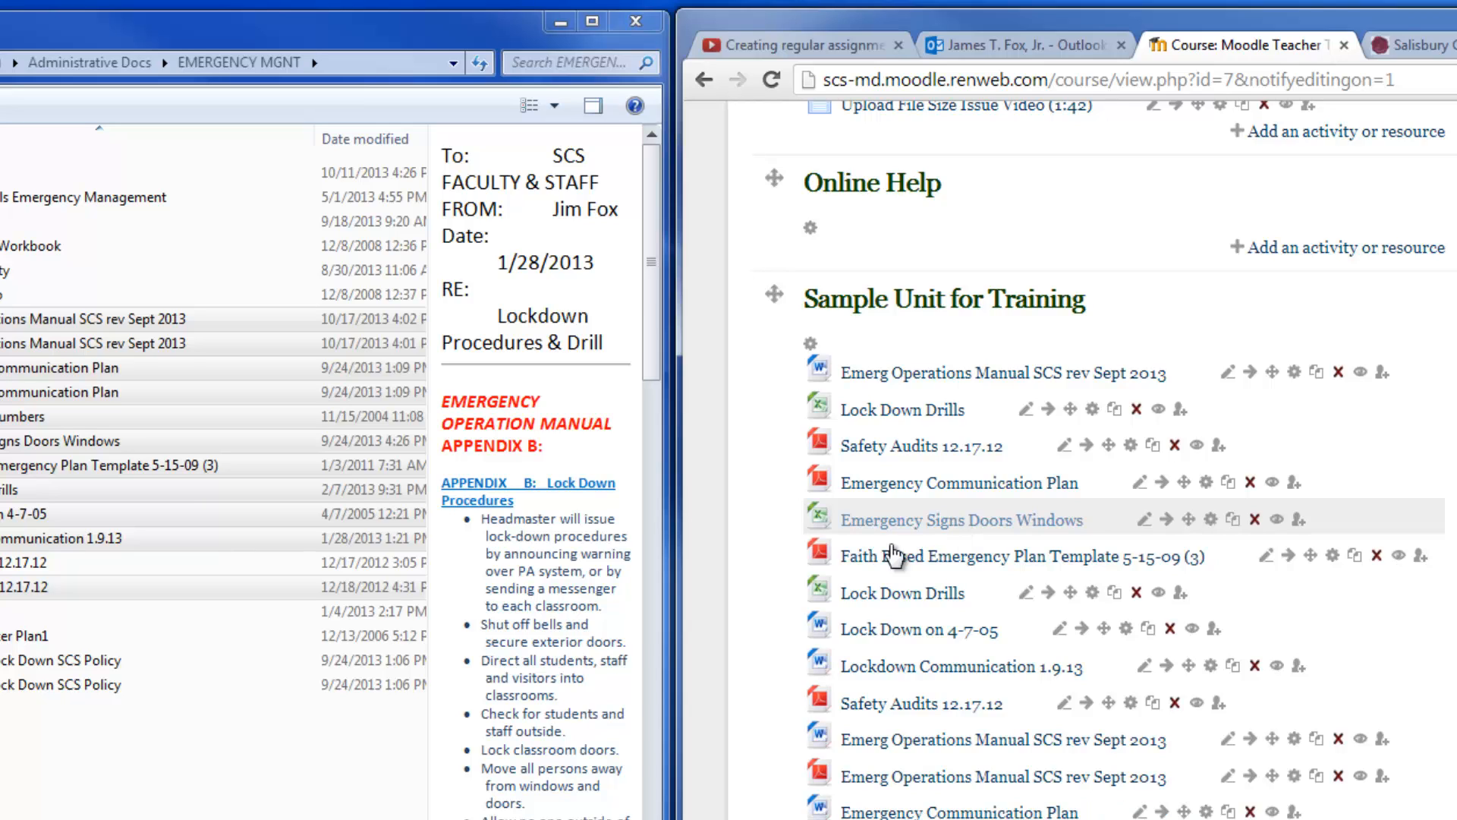
Try to upload the whole School Security folder to the Sample Unit for Training section.
drag(250, 819, 182, 819)
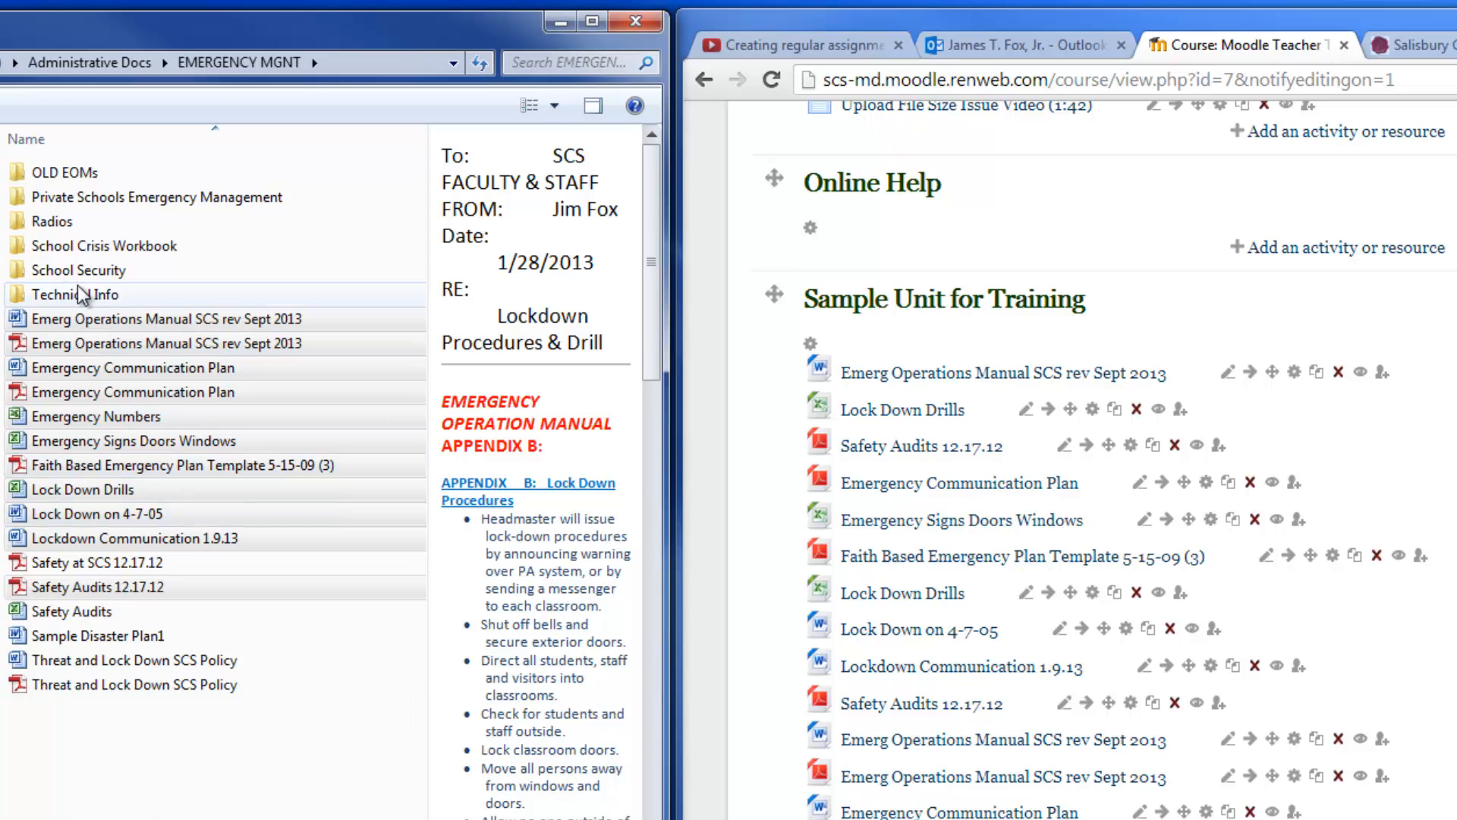
mouse_move(92, 268)
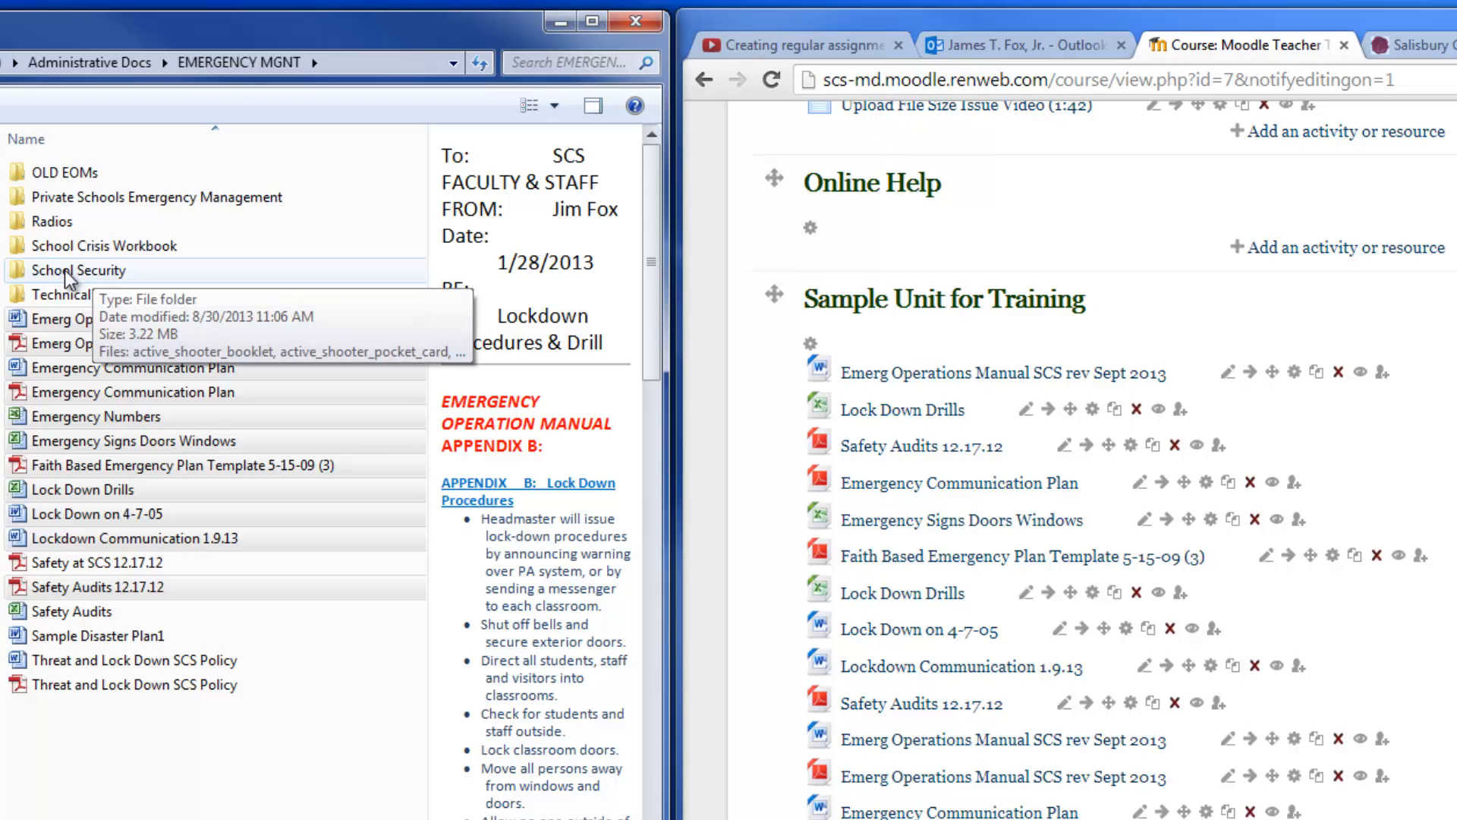
drag(65, 271, 756, 750)
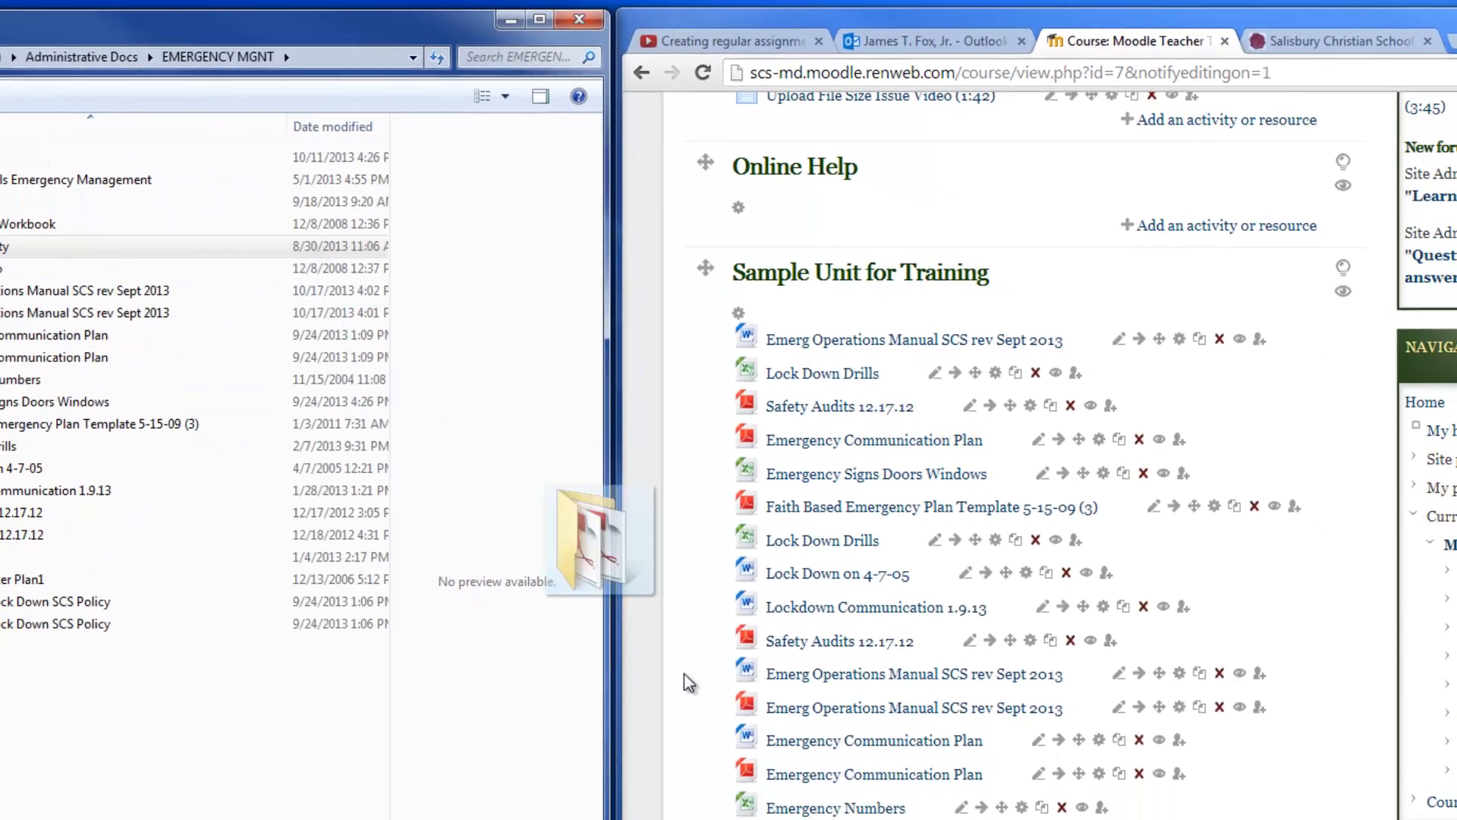
drag(689, 683, 906, 819)
drag(818, 769, 819, 768)
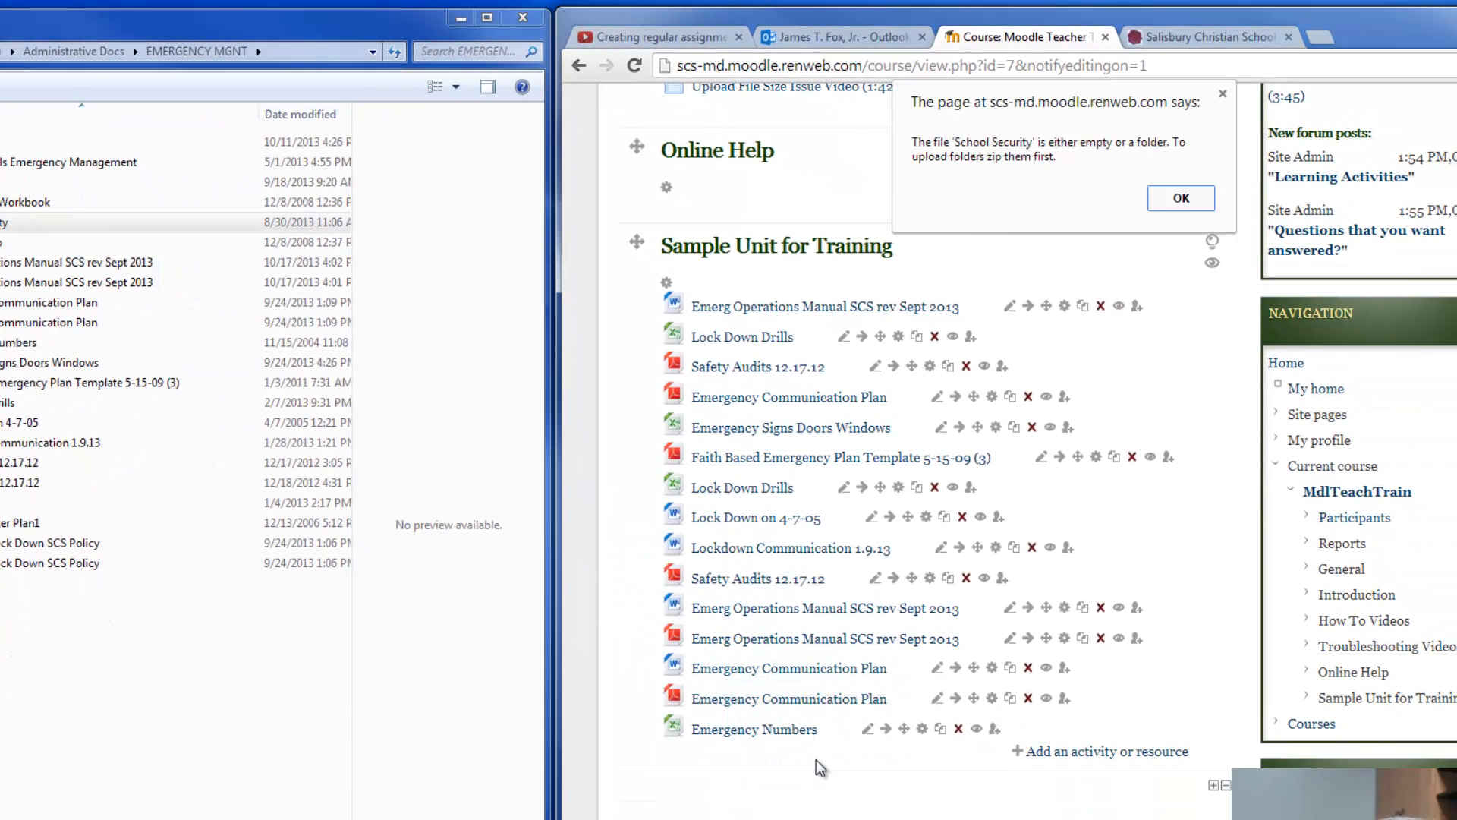
click(1182, 199)
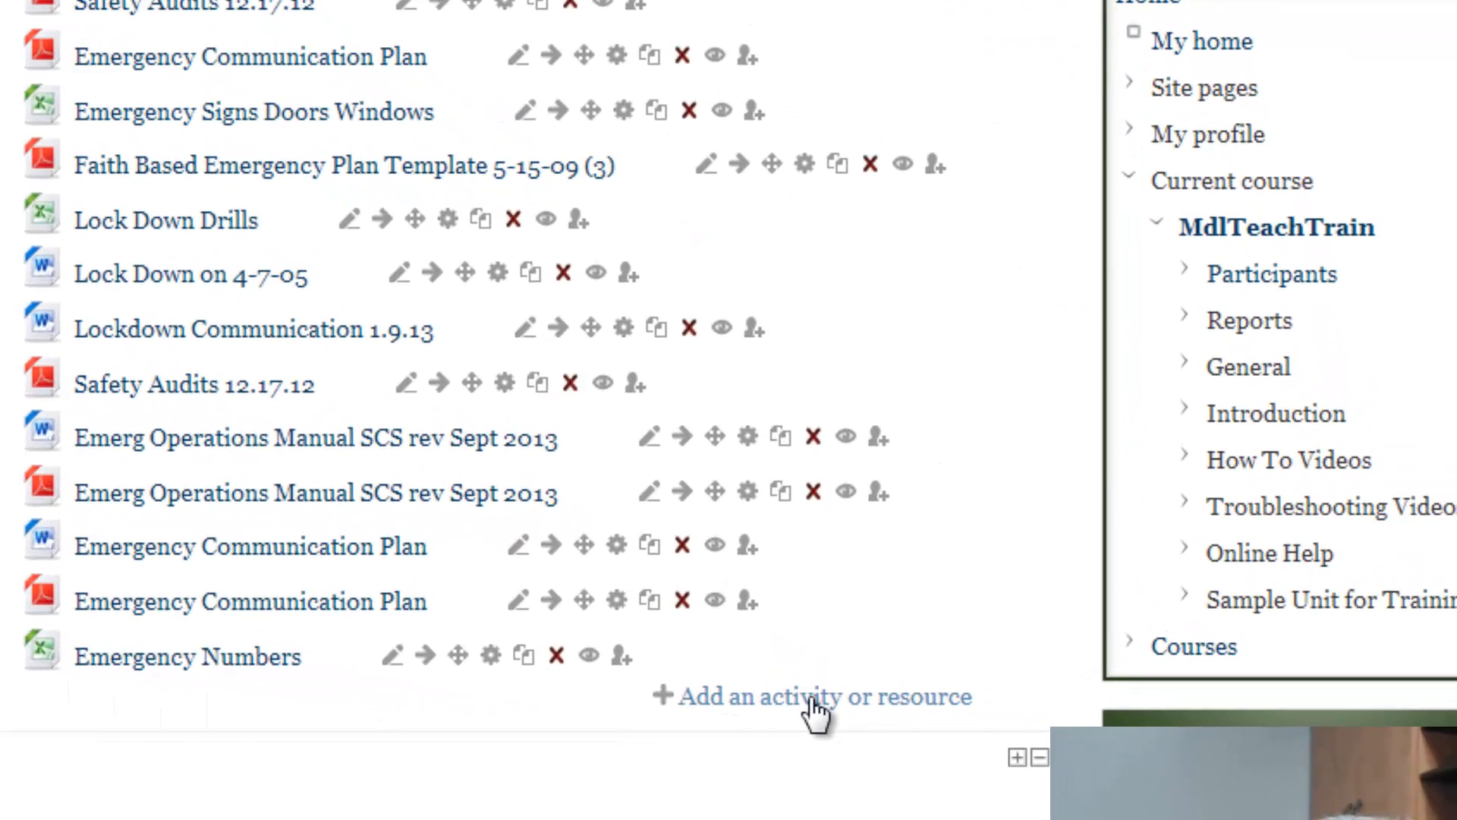
Add a new Folder resource to the Sample Unit for Training section.
click(1079, 753)
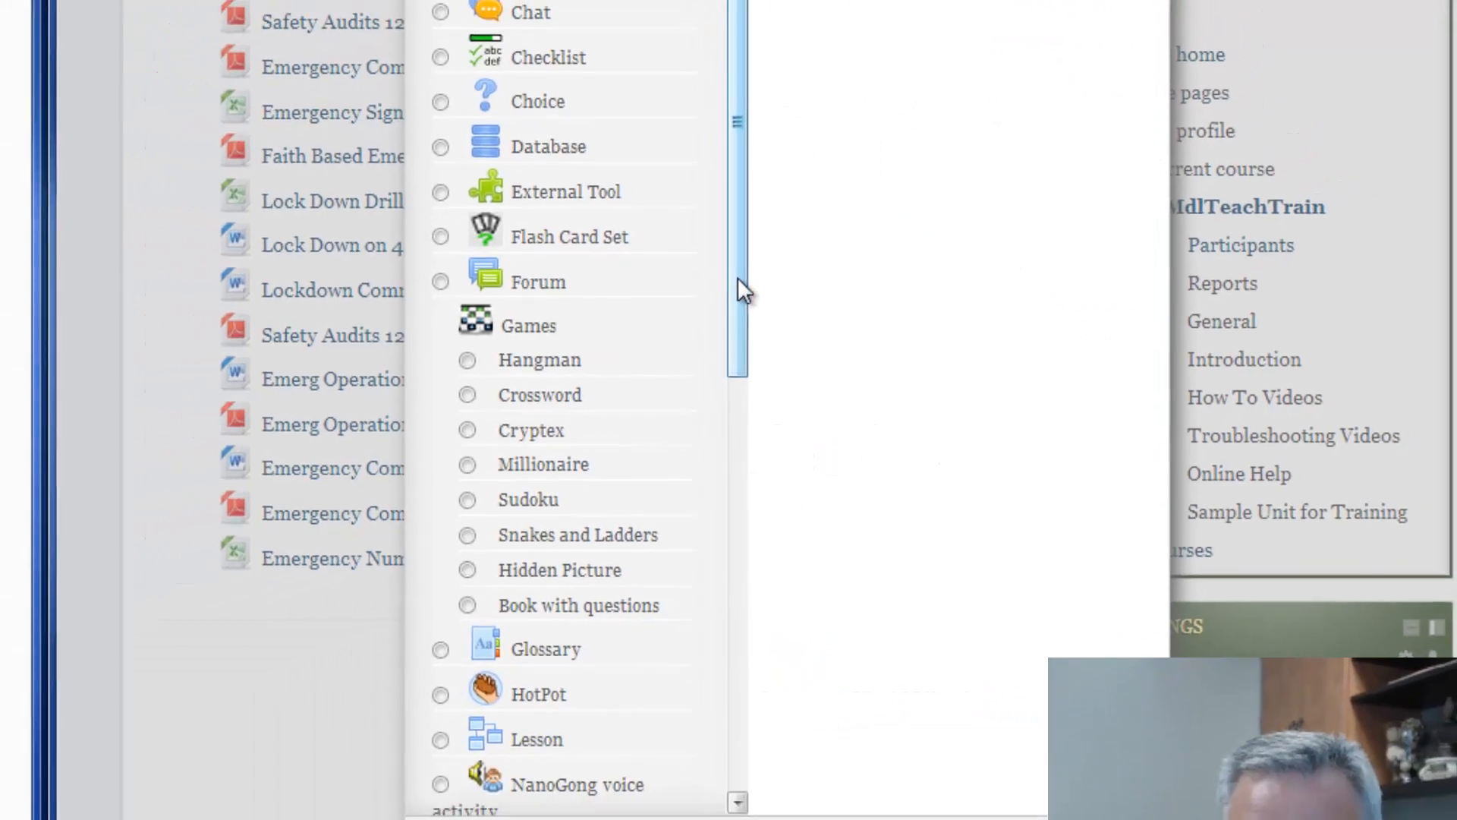
drag(671, 265, 787, 744)
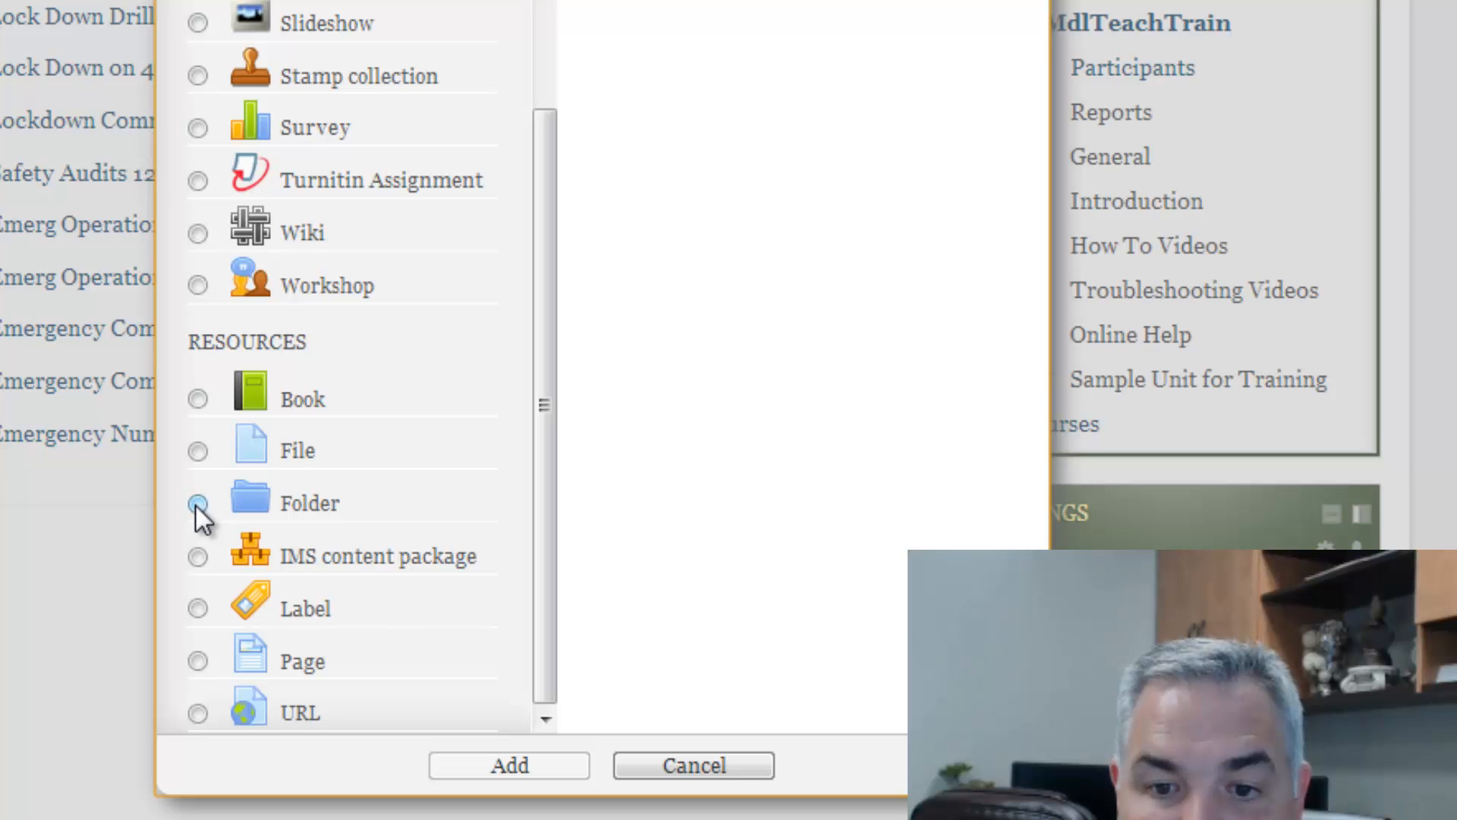
click(197, 505)
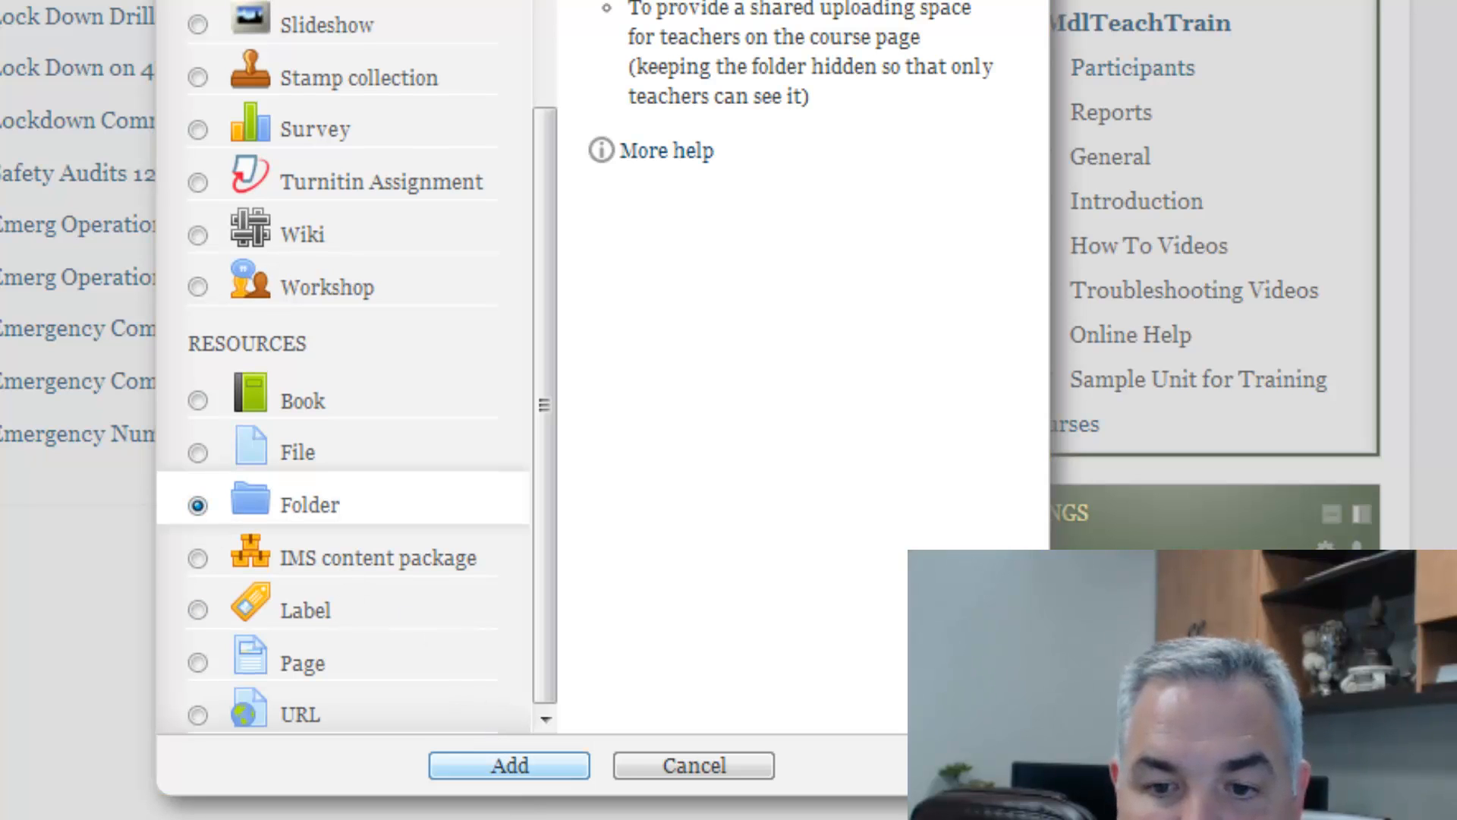
click(532, 766)
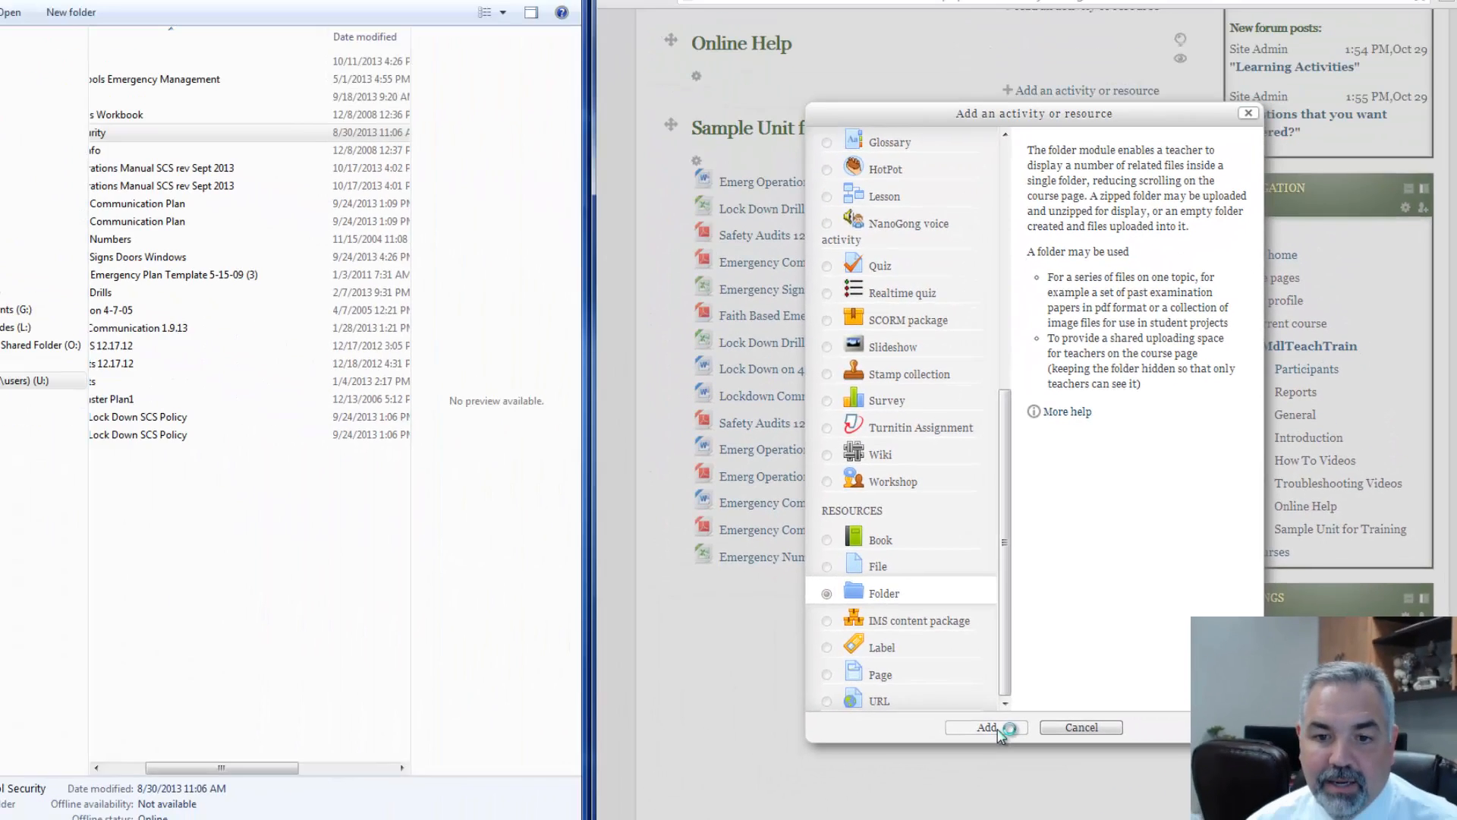
Name the new Folder resource School Security and enter School Security as its description.
drag(280, 779, 152, 774)
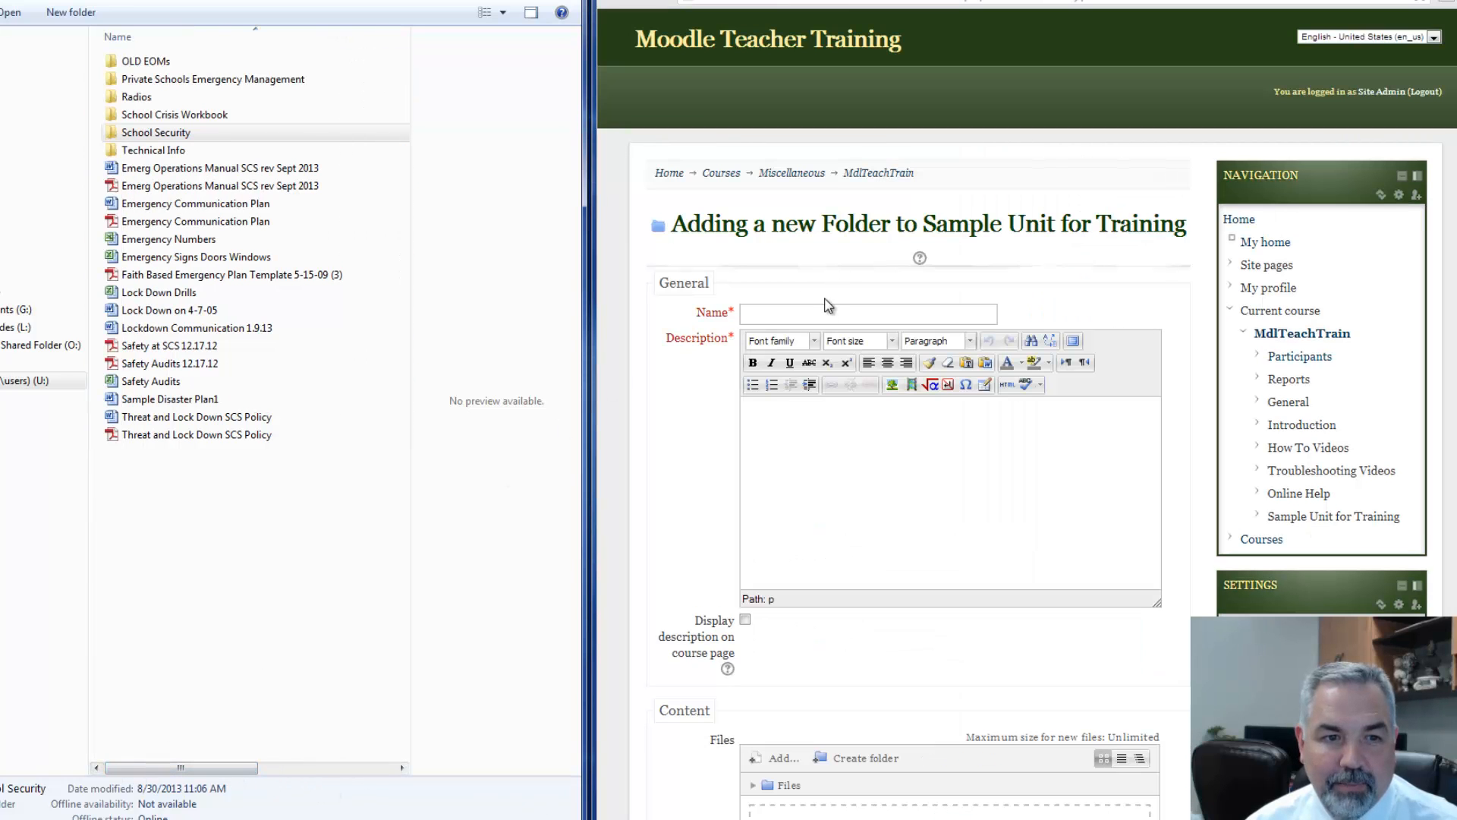
click(830, 317)
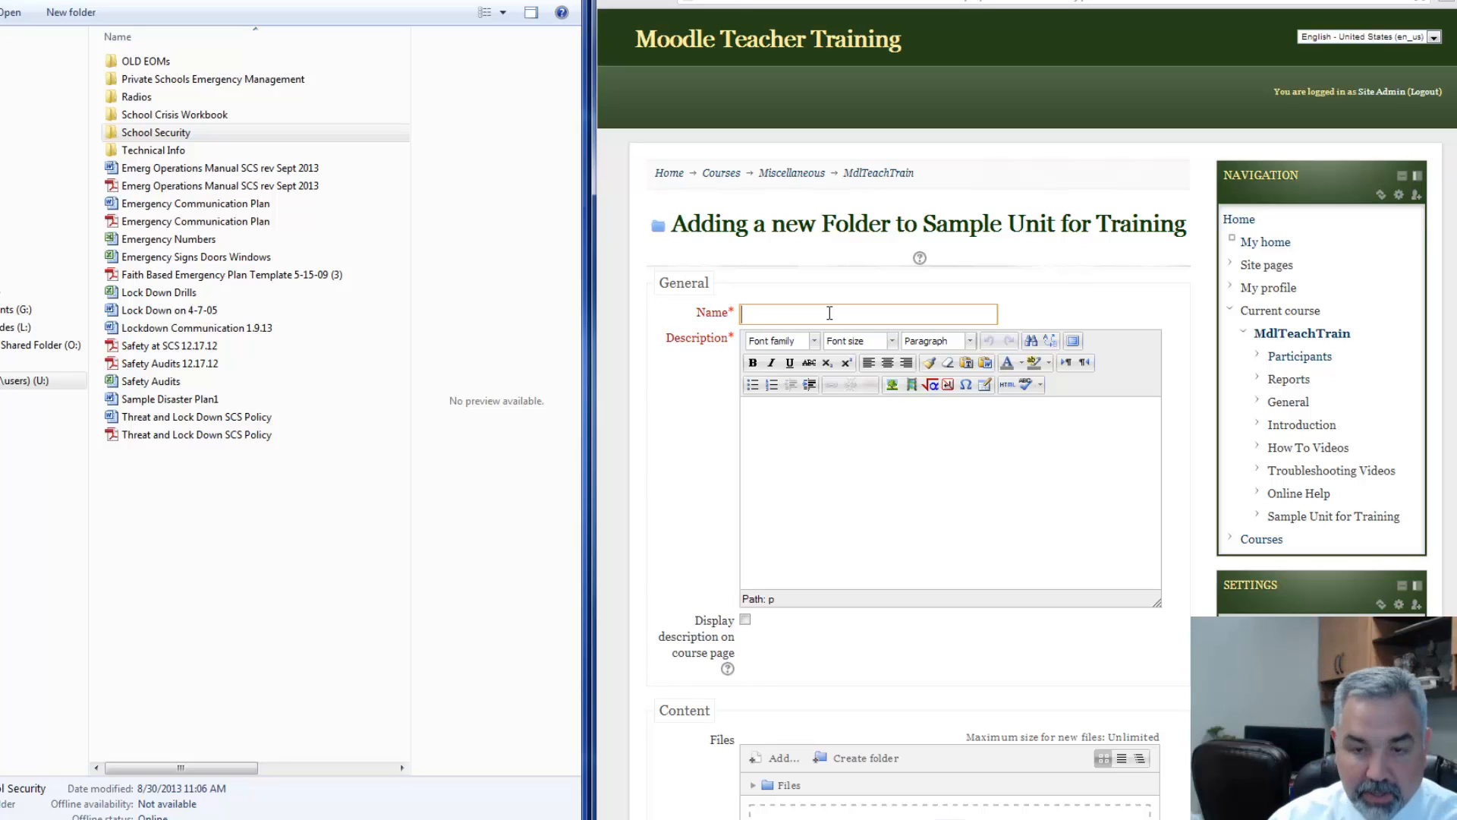
text(School Secur)
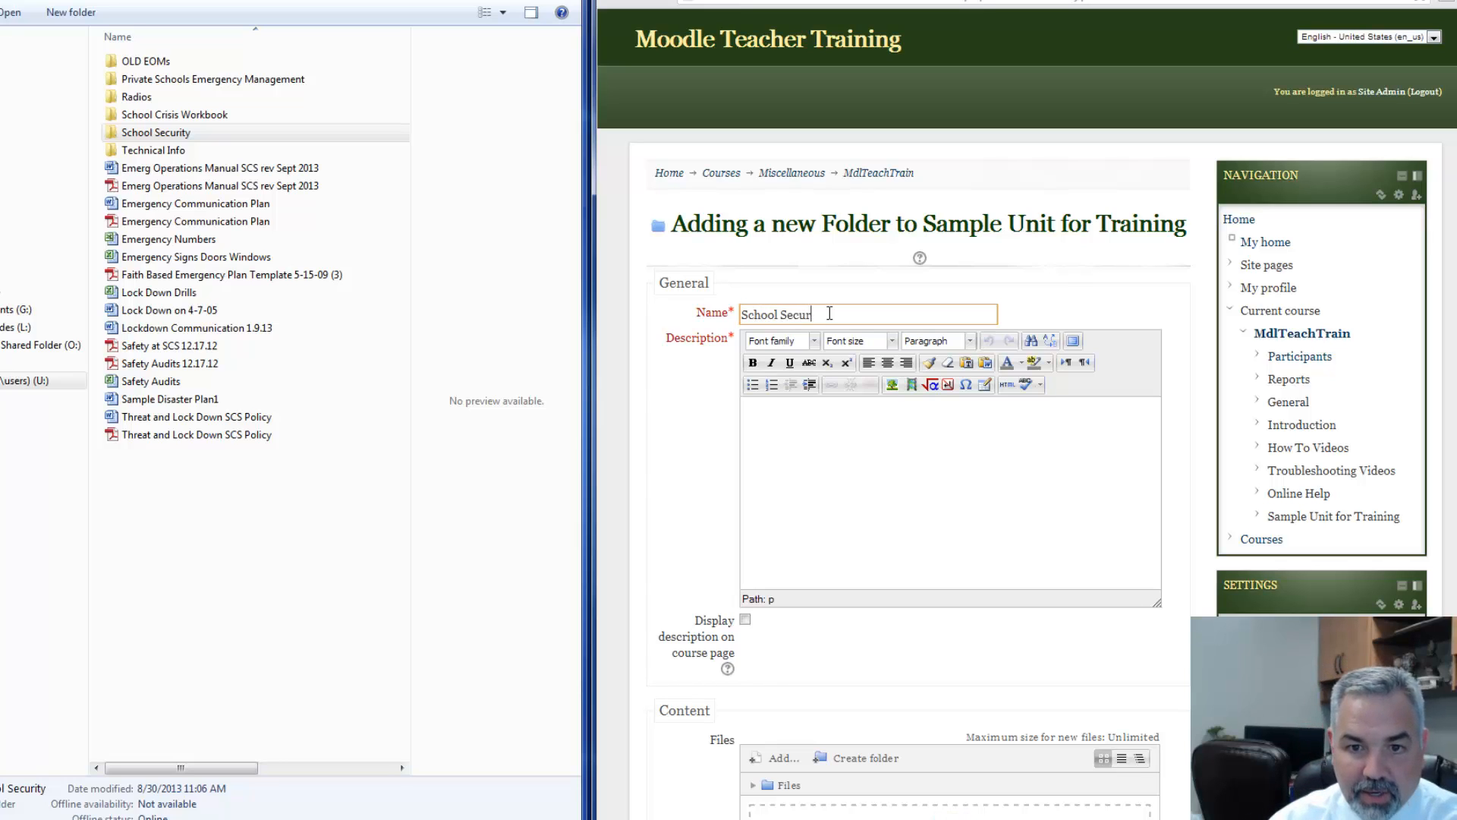
text(ity)
click(763, 433)
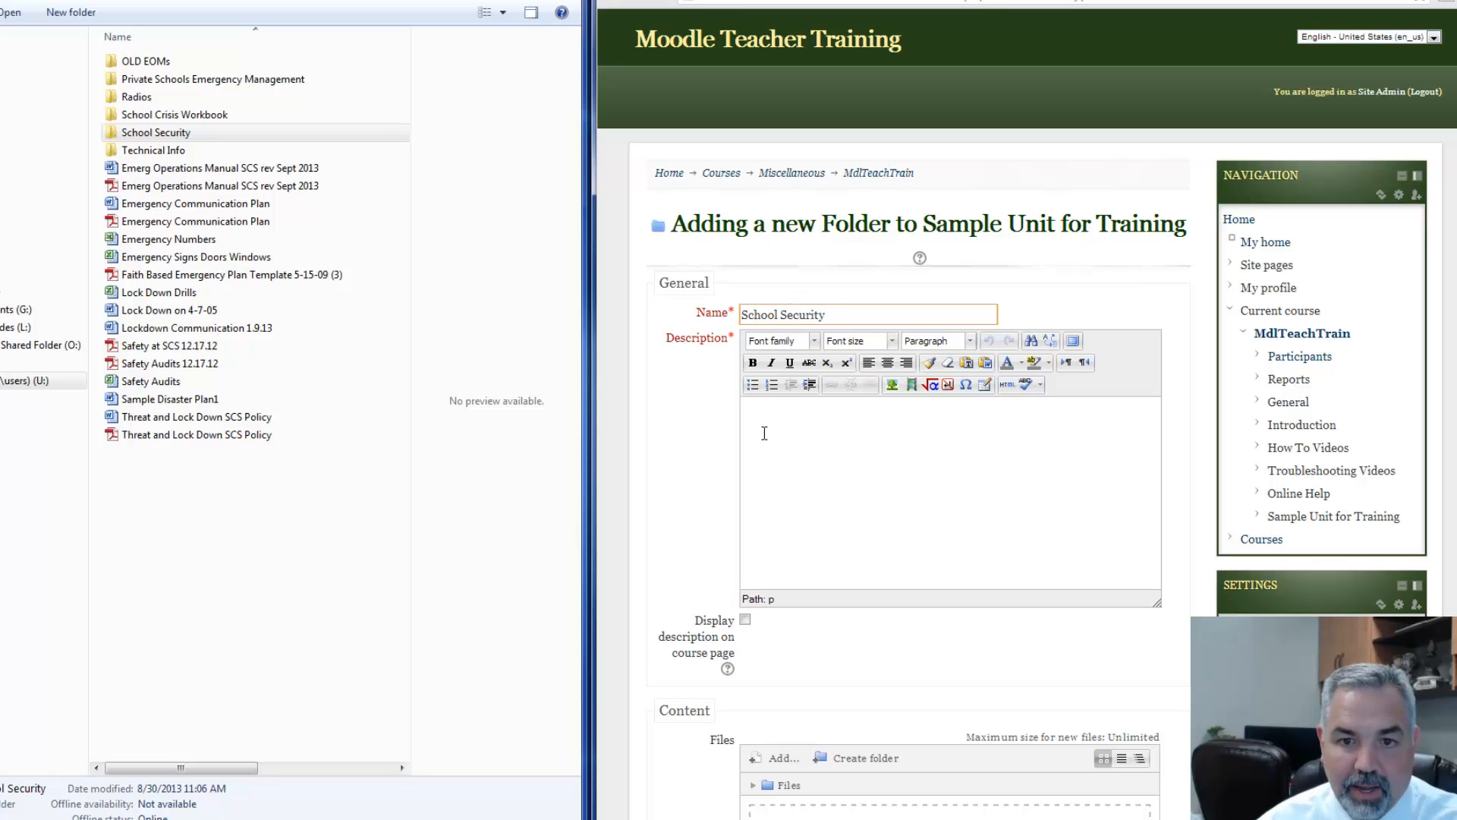
text(School Security)
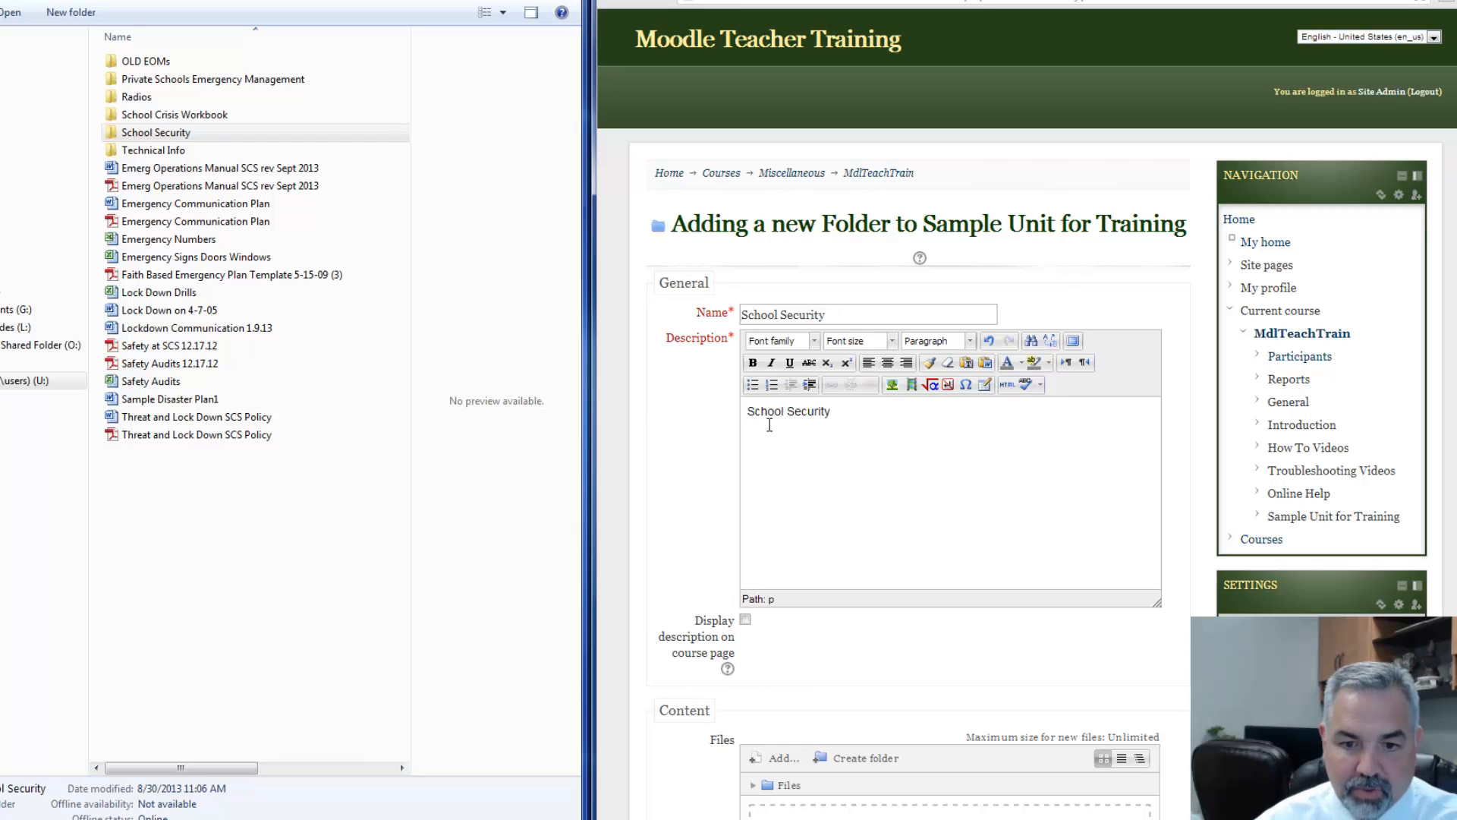
Add the Word file Emerg Operations Manual SCS rev Sept 2013 to the new Folder resource's files.
scroll(1027, 417, down, 6)
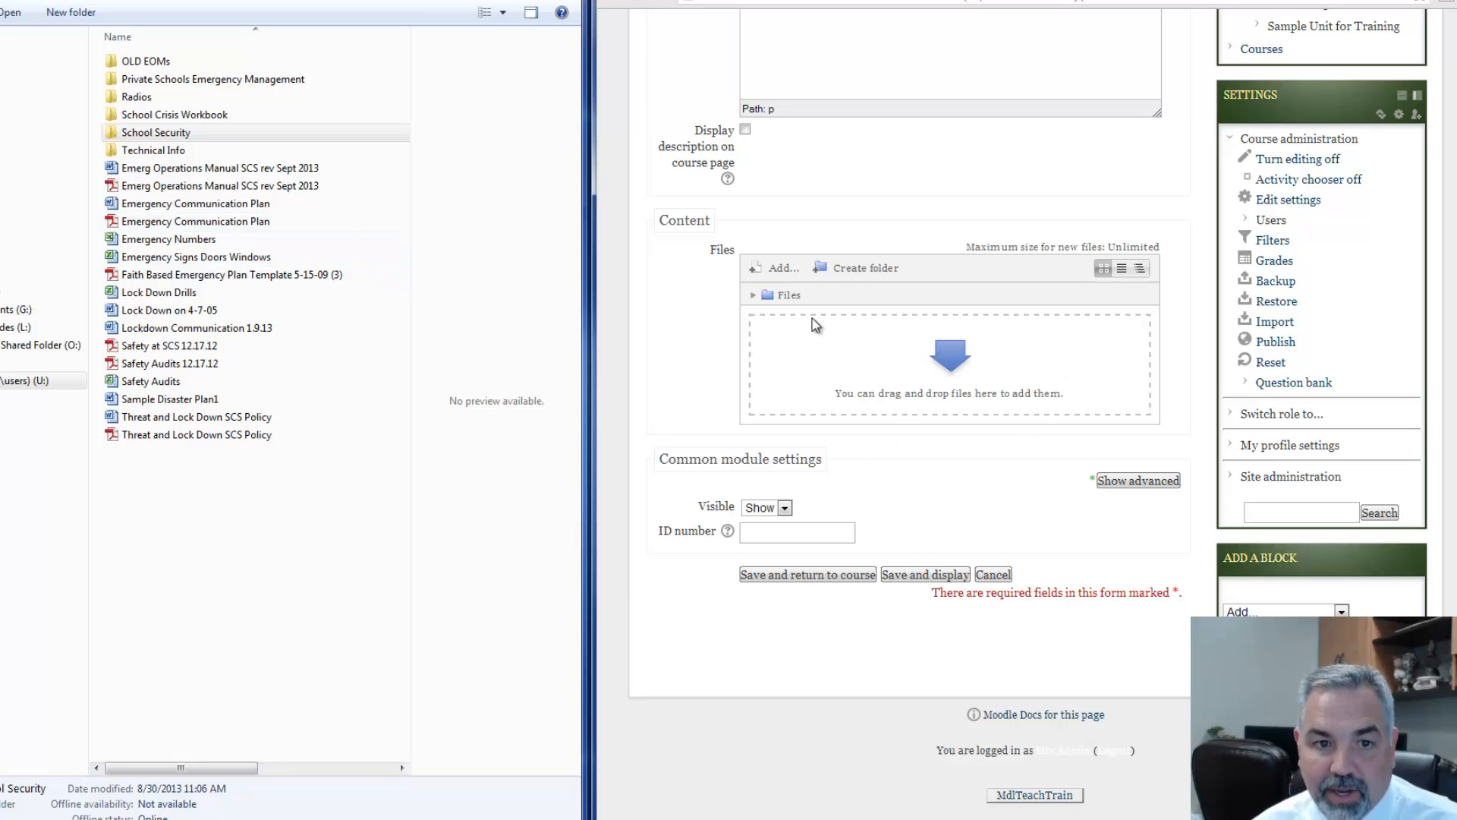
drag(300, 171, 835, 356)
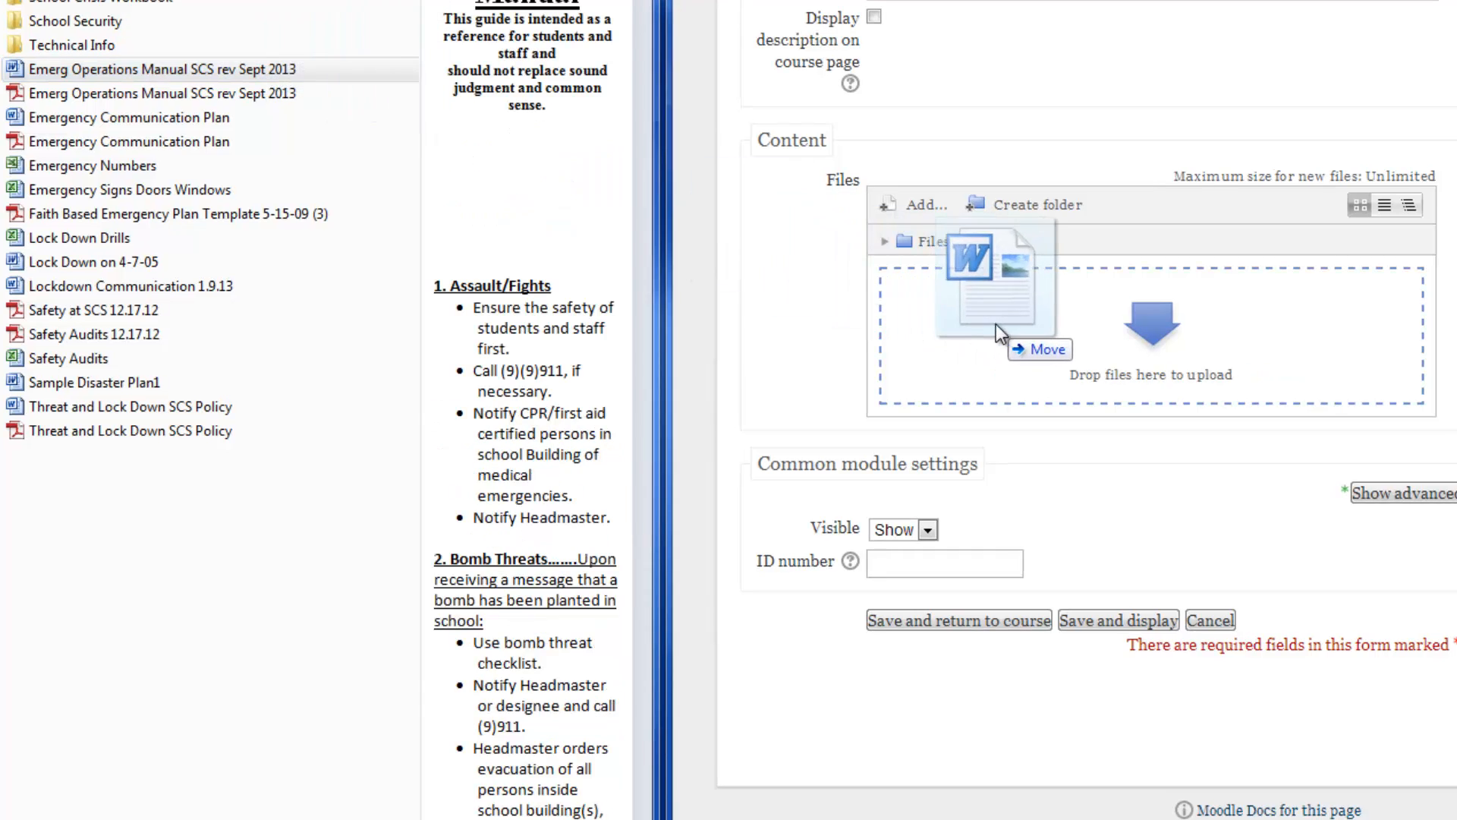
drag(995, 325, 994, 325)
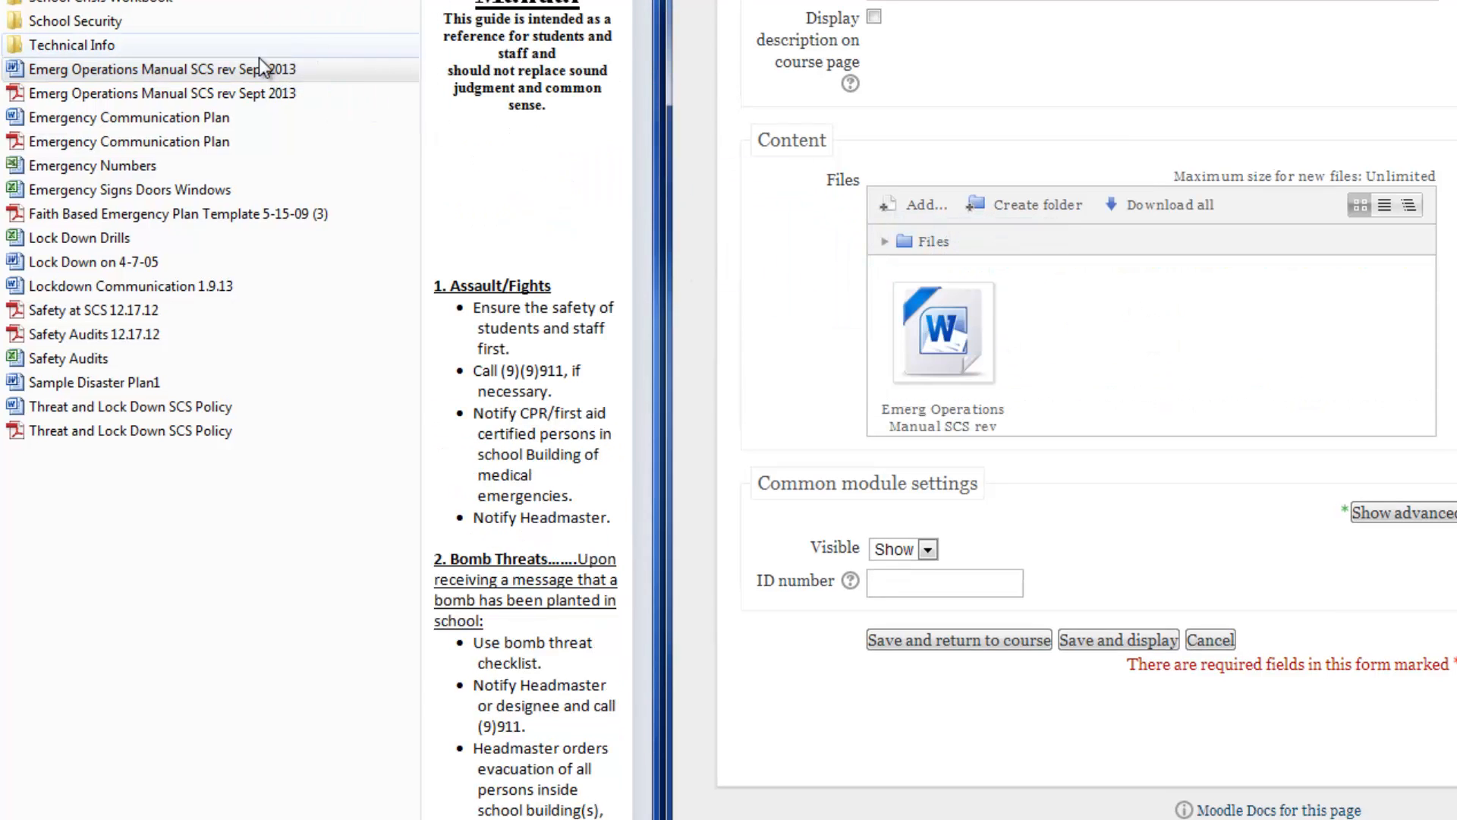
Add the Emerg Operations Manual SCS rev Sept 2013 PDF, Emergency Signs Doors Windows, Lock Down on 4-7-05 and Safety Audits to the folder's files.
click(238, 93)
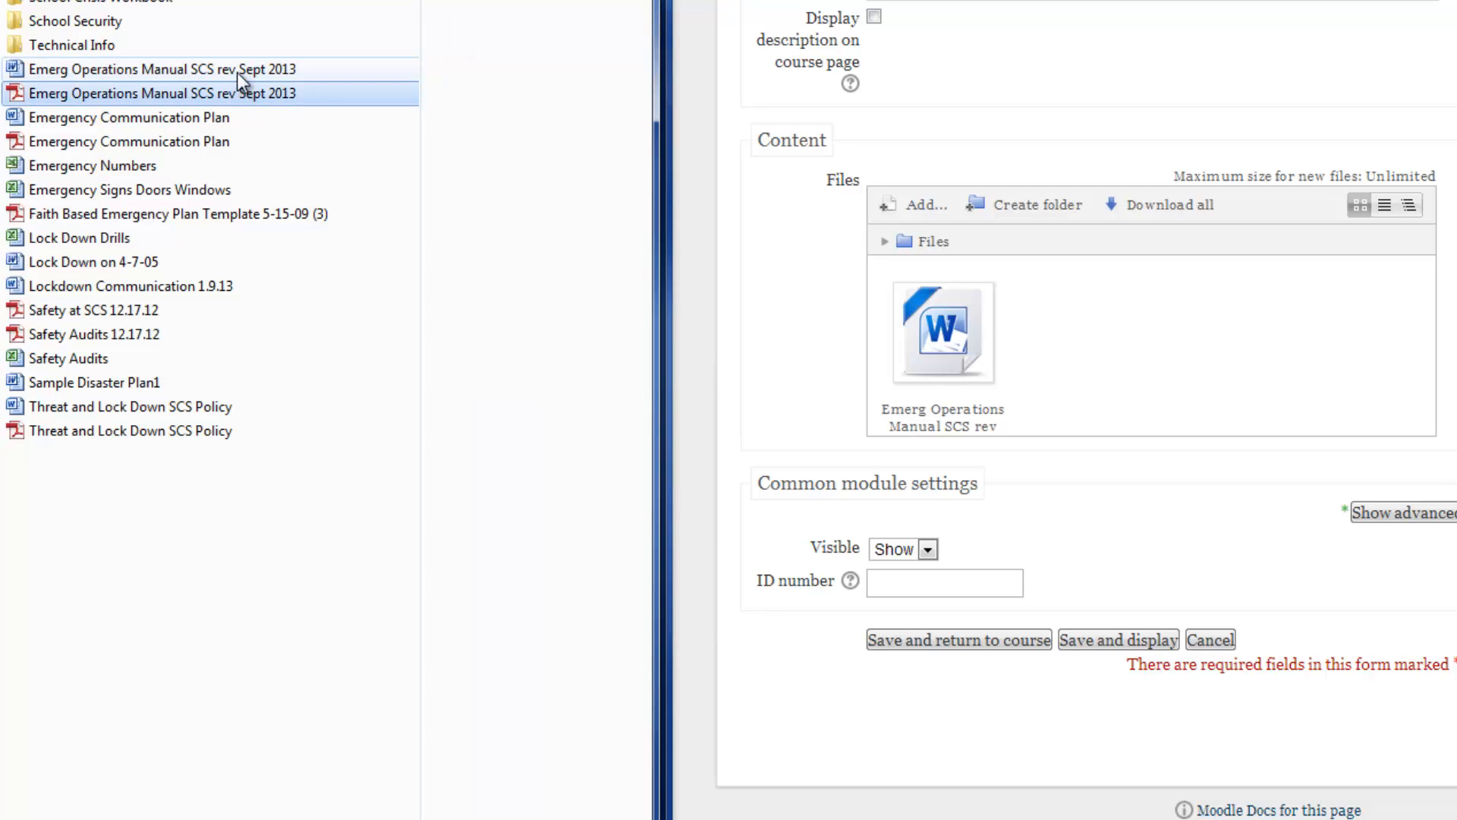
ctrl+click(151, 189)
ctrl+click(126, 264)
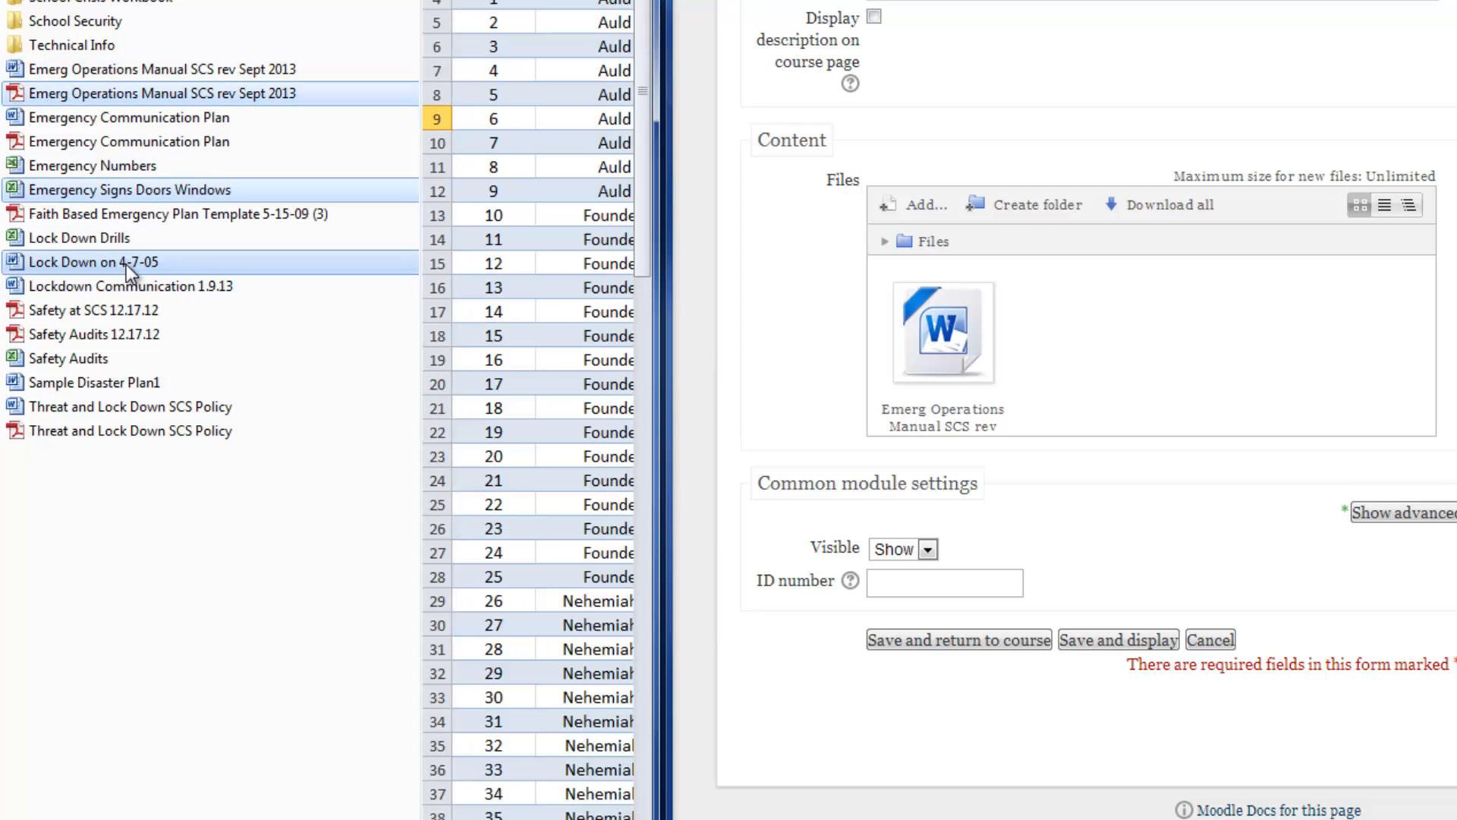
ctrl+click(126, 359)
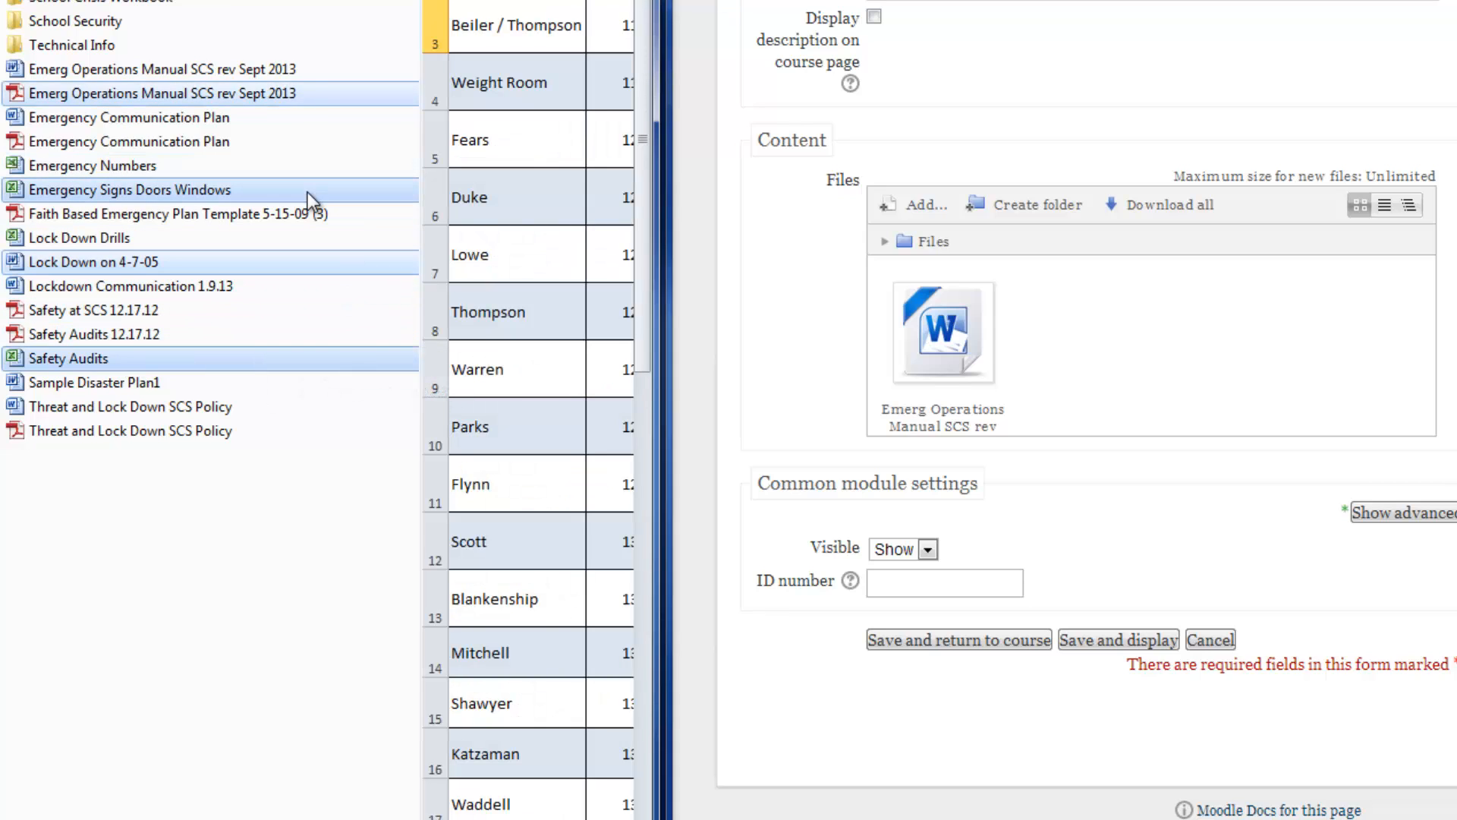
drag(307, 193, 1104, 374)
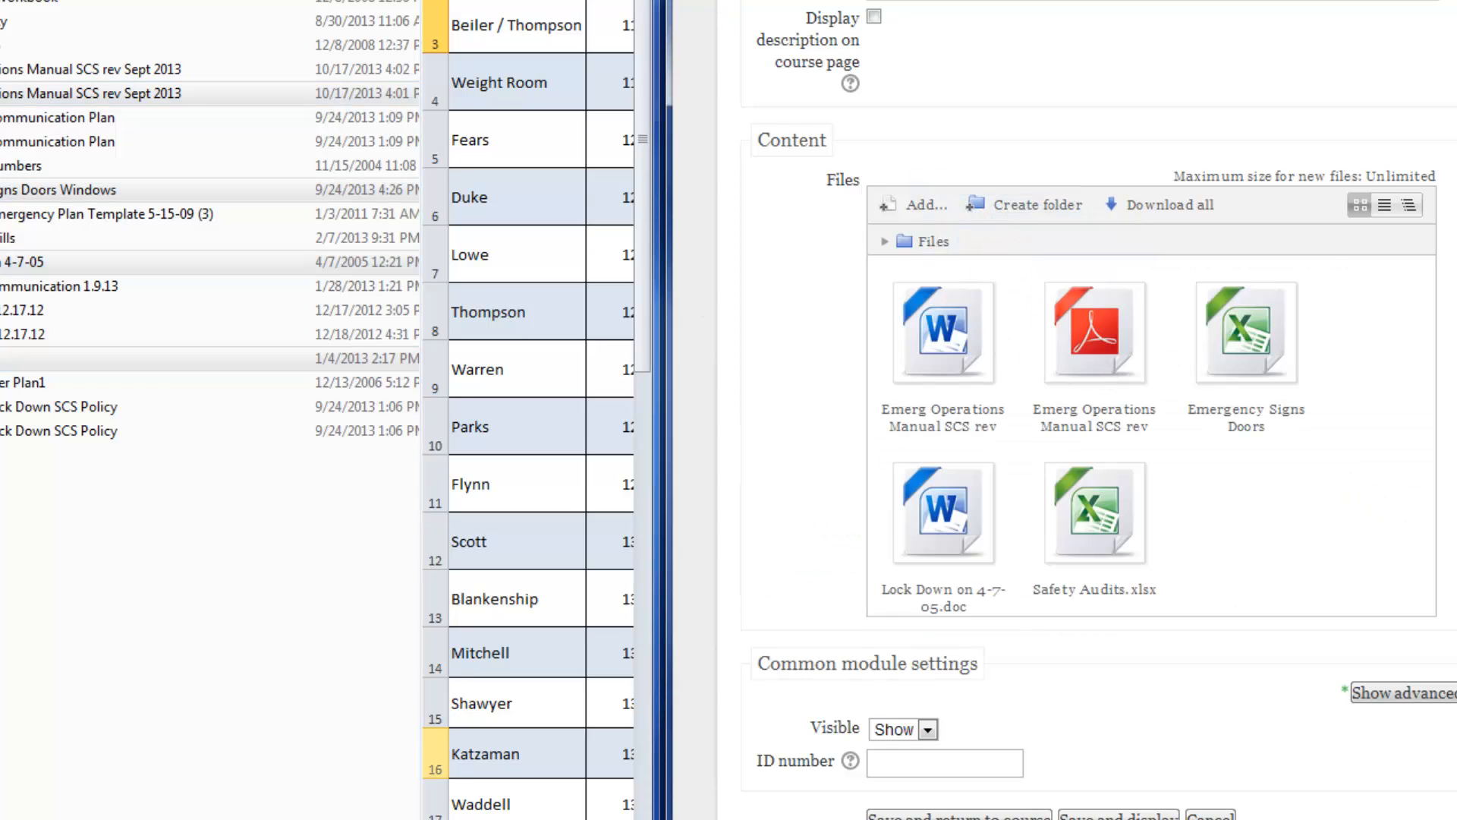
Add the files from the Emerg Operations Manual Word document through Faith Based Emergency Plan Template 5-15-09 (3) to the folder, and save it to the course.
drag(99, 819, 8, 819)
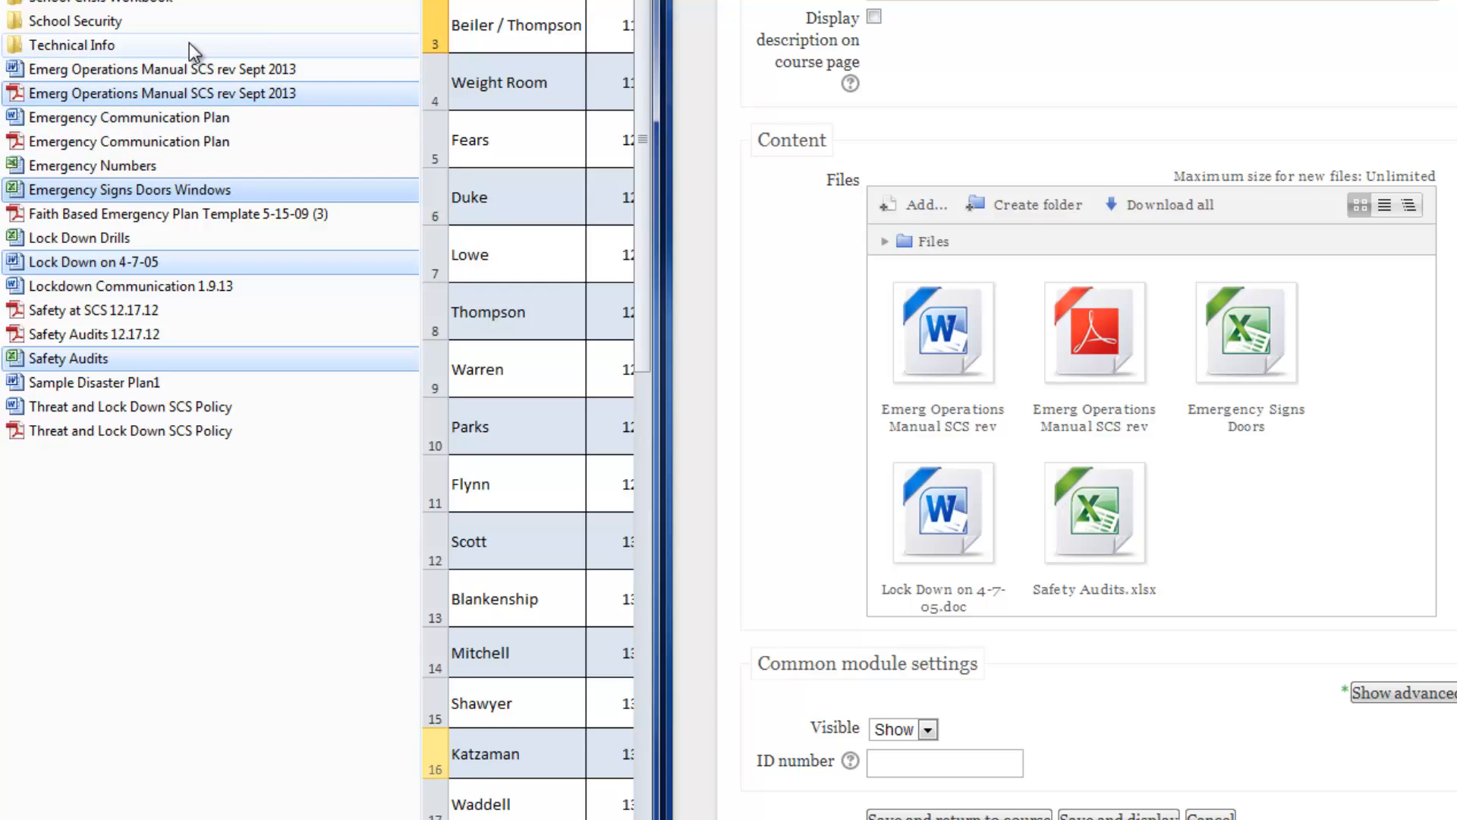
click(138, 507)
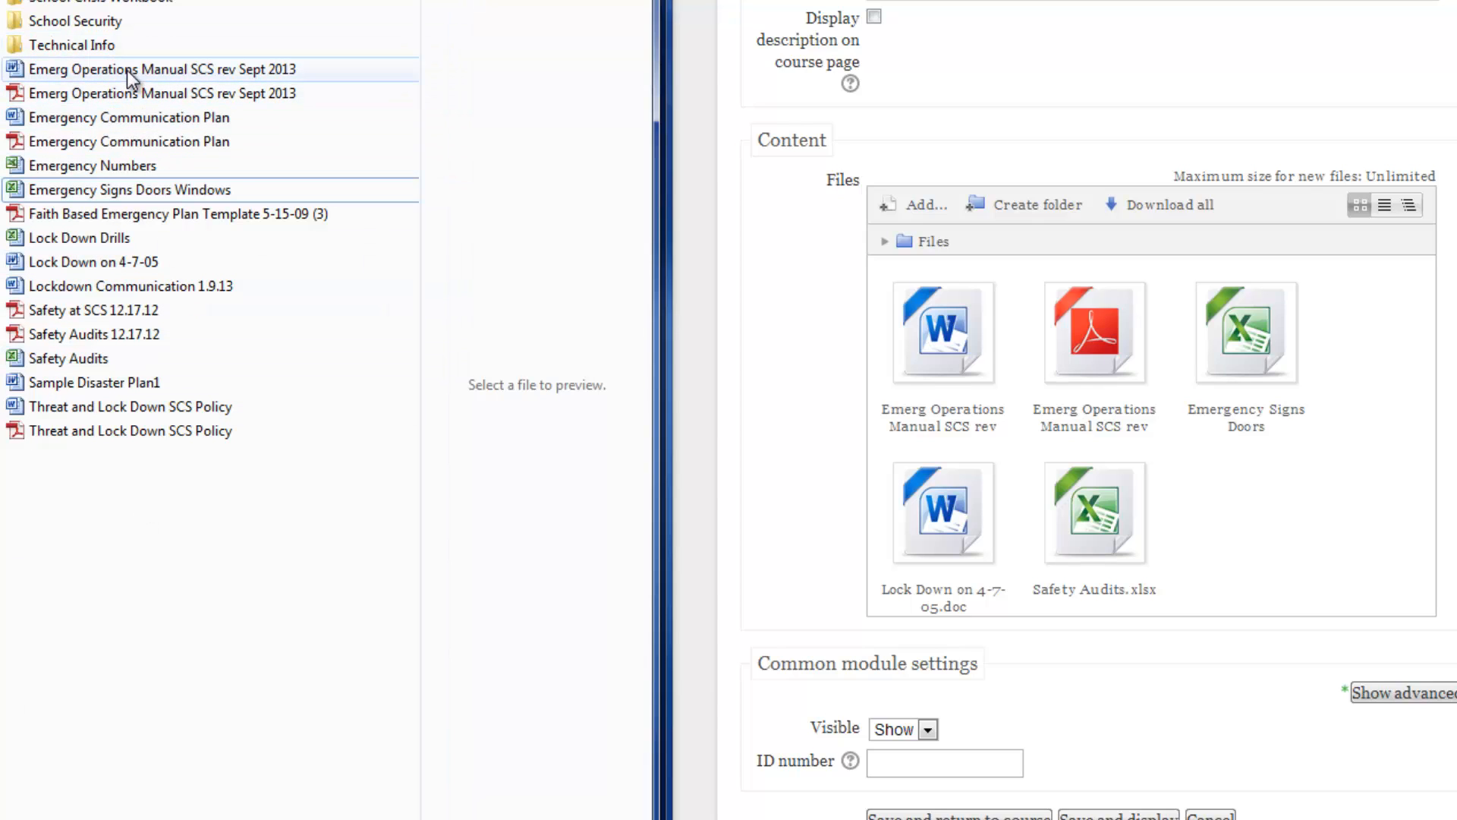
click(128, 70)
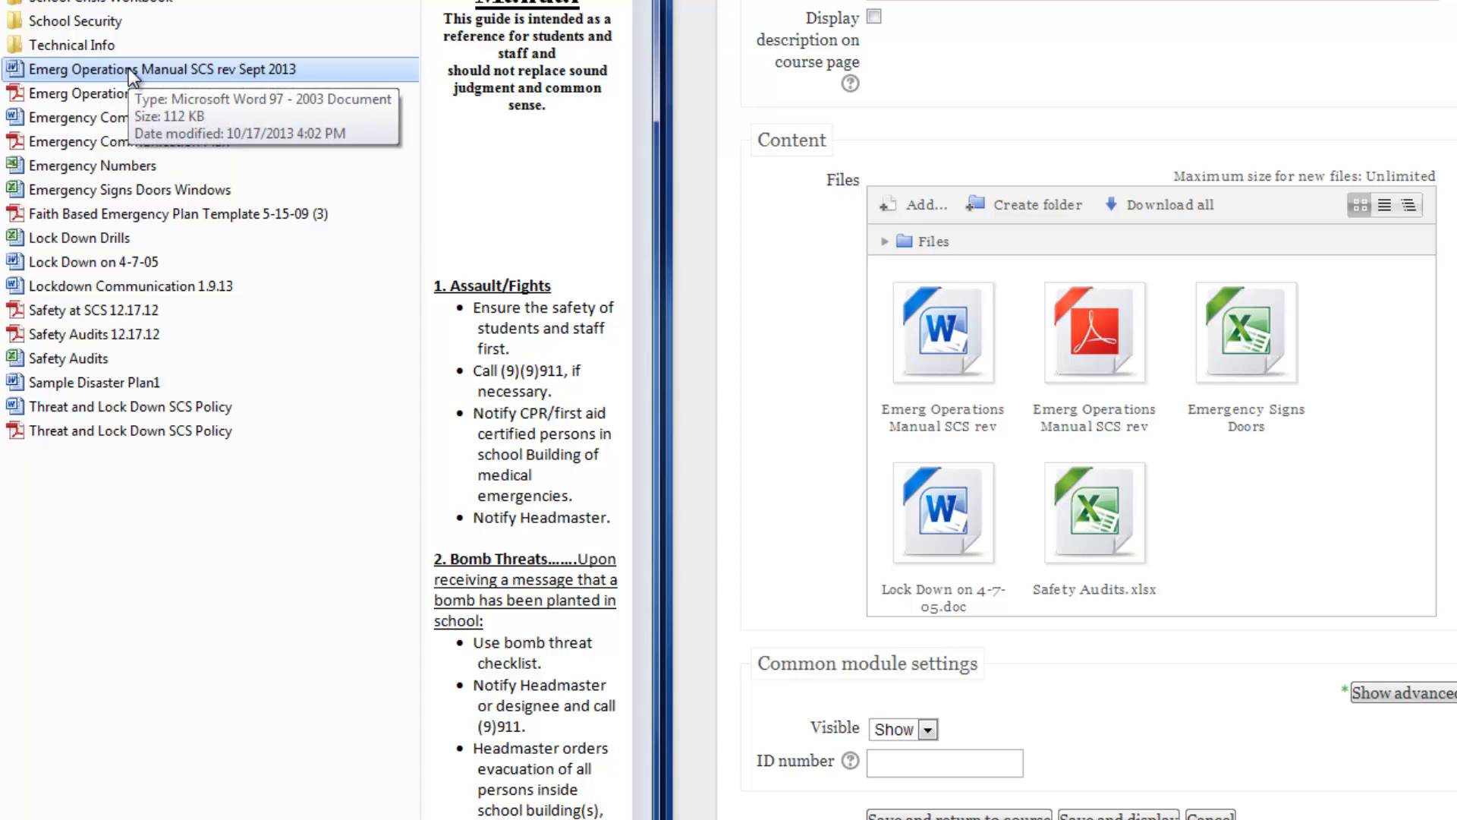
shift+click(121, 216)
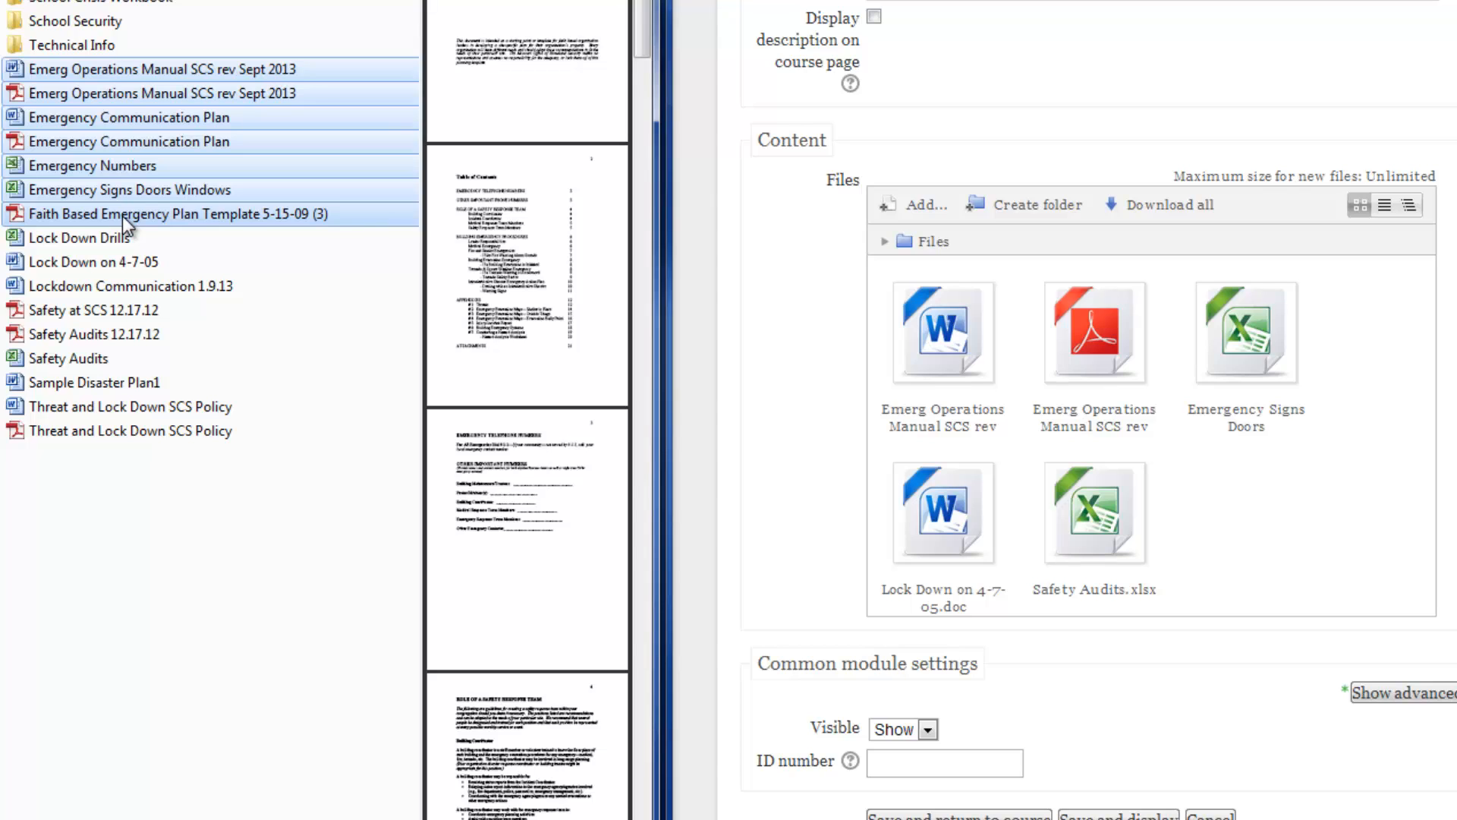
drag(294, 141, 1160, 512)
scroll(1093, 531, down, 3)
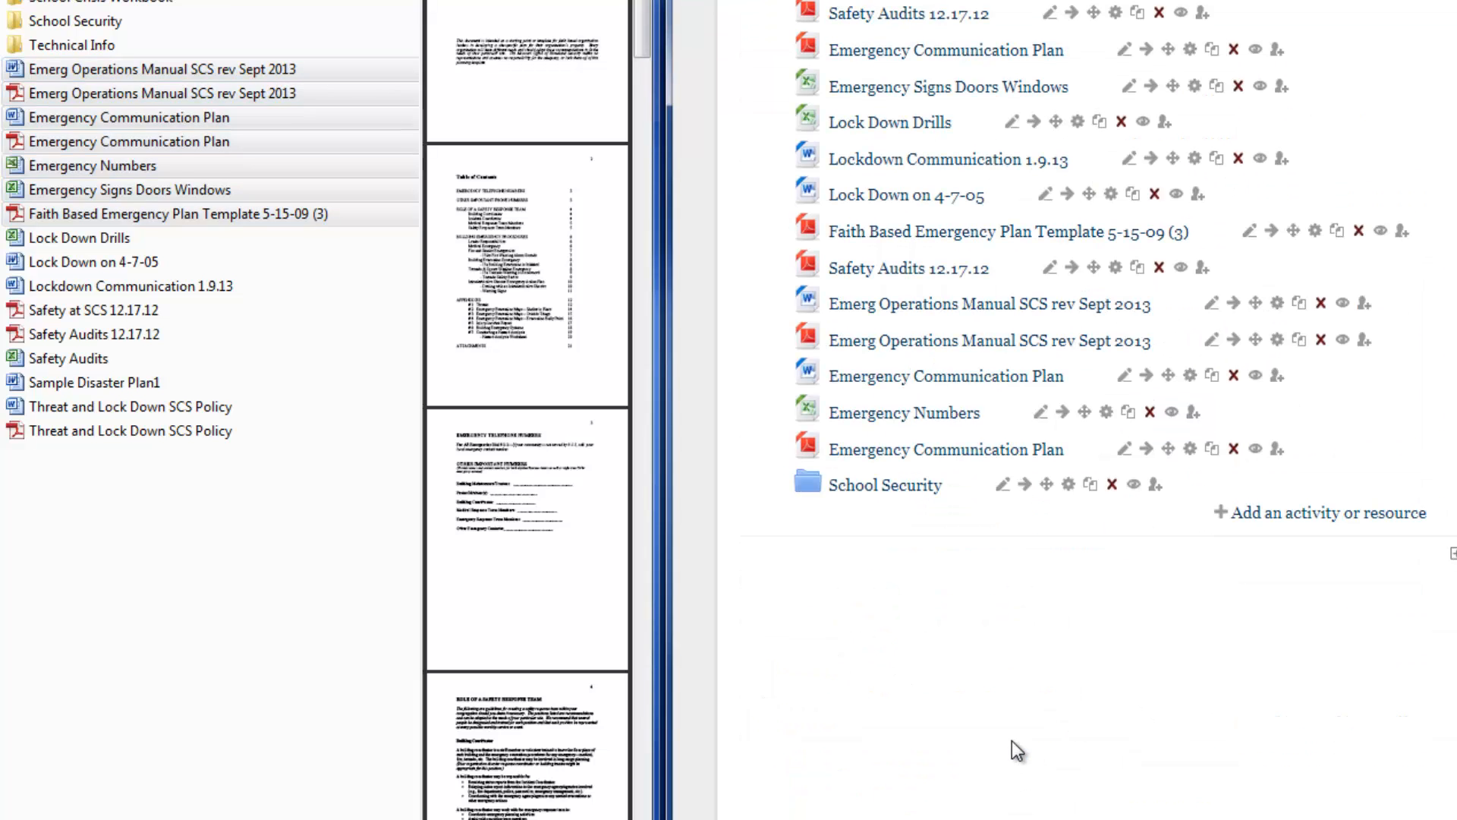
Turn off course editing and open the School Security folder in the Sample Unit for Training section.
scroll(1012, 740, up, 1)
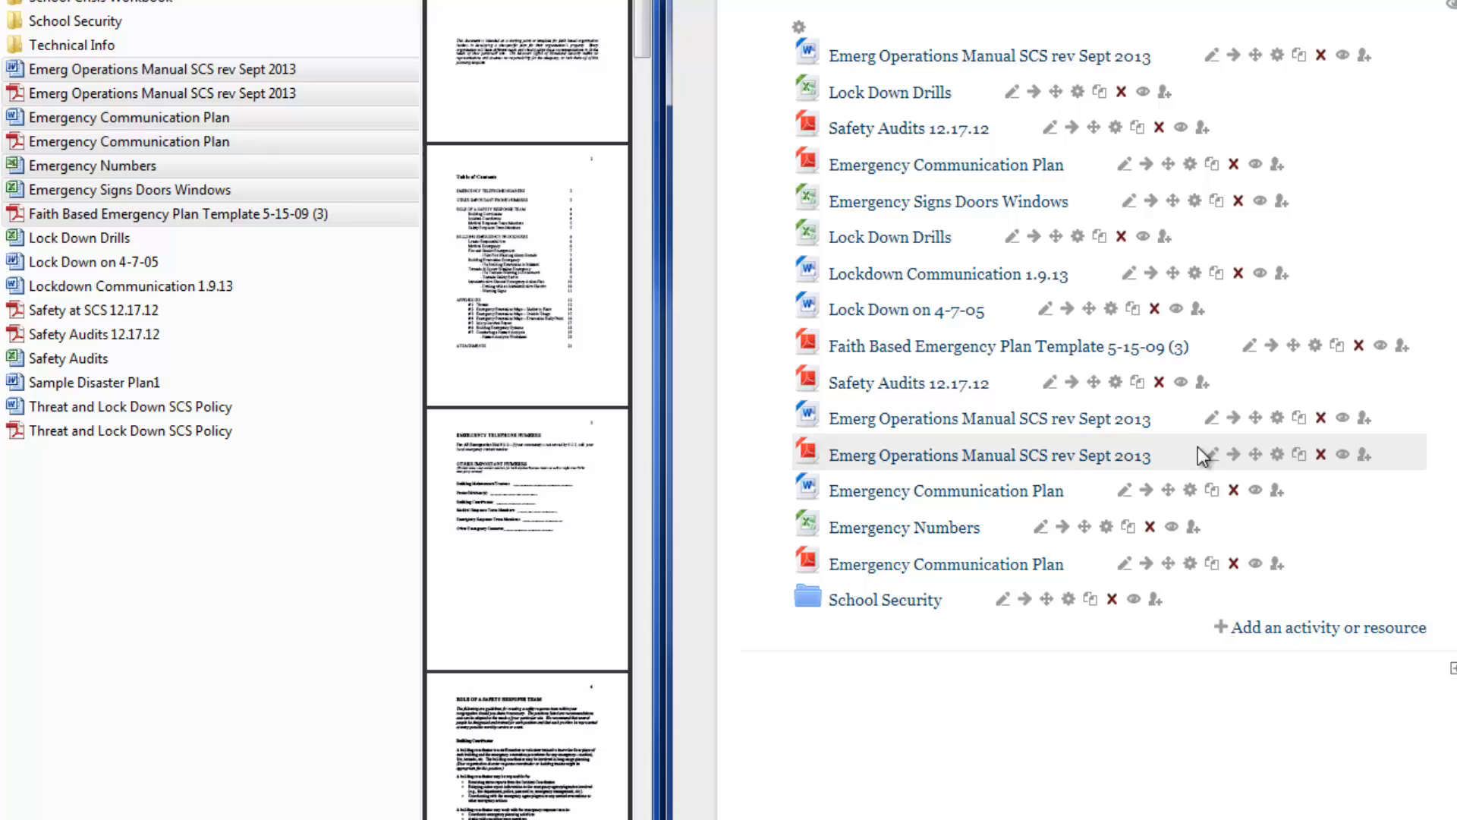
scroll(1198, 446, up, 8)
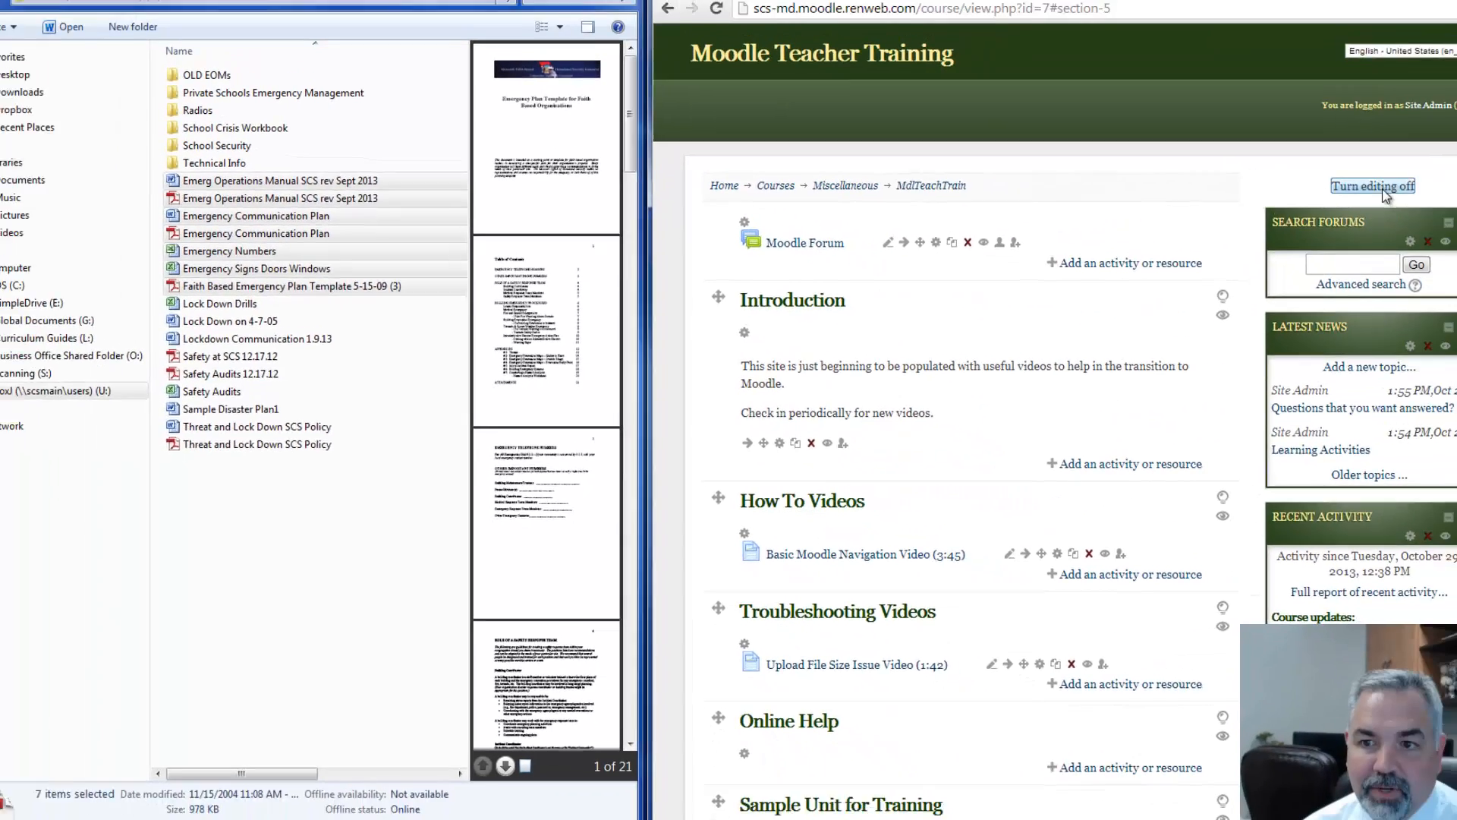
click(1311, 217)
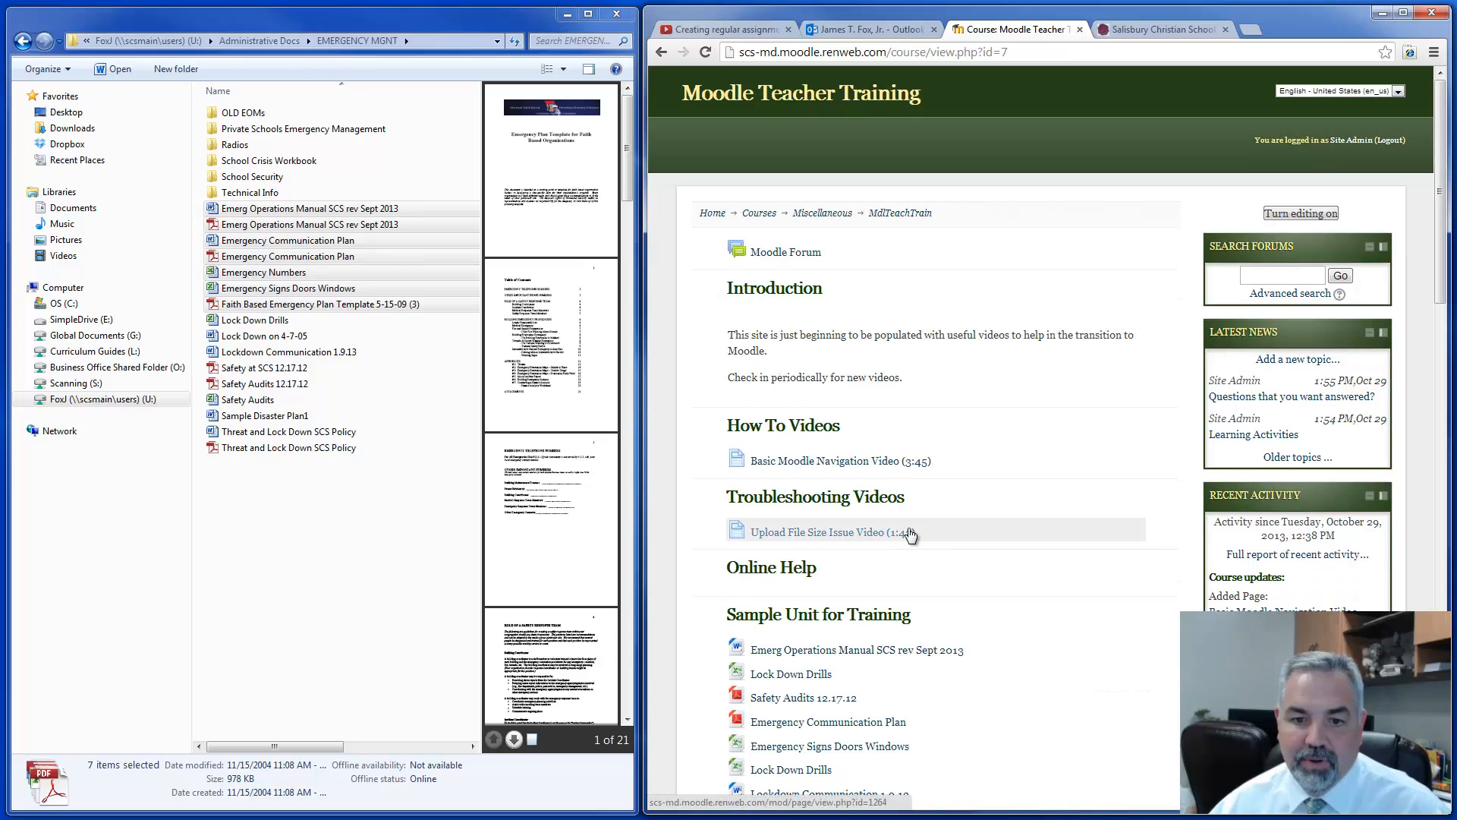
scroll(909, 535, down, 6)
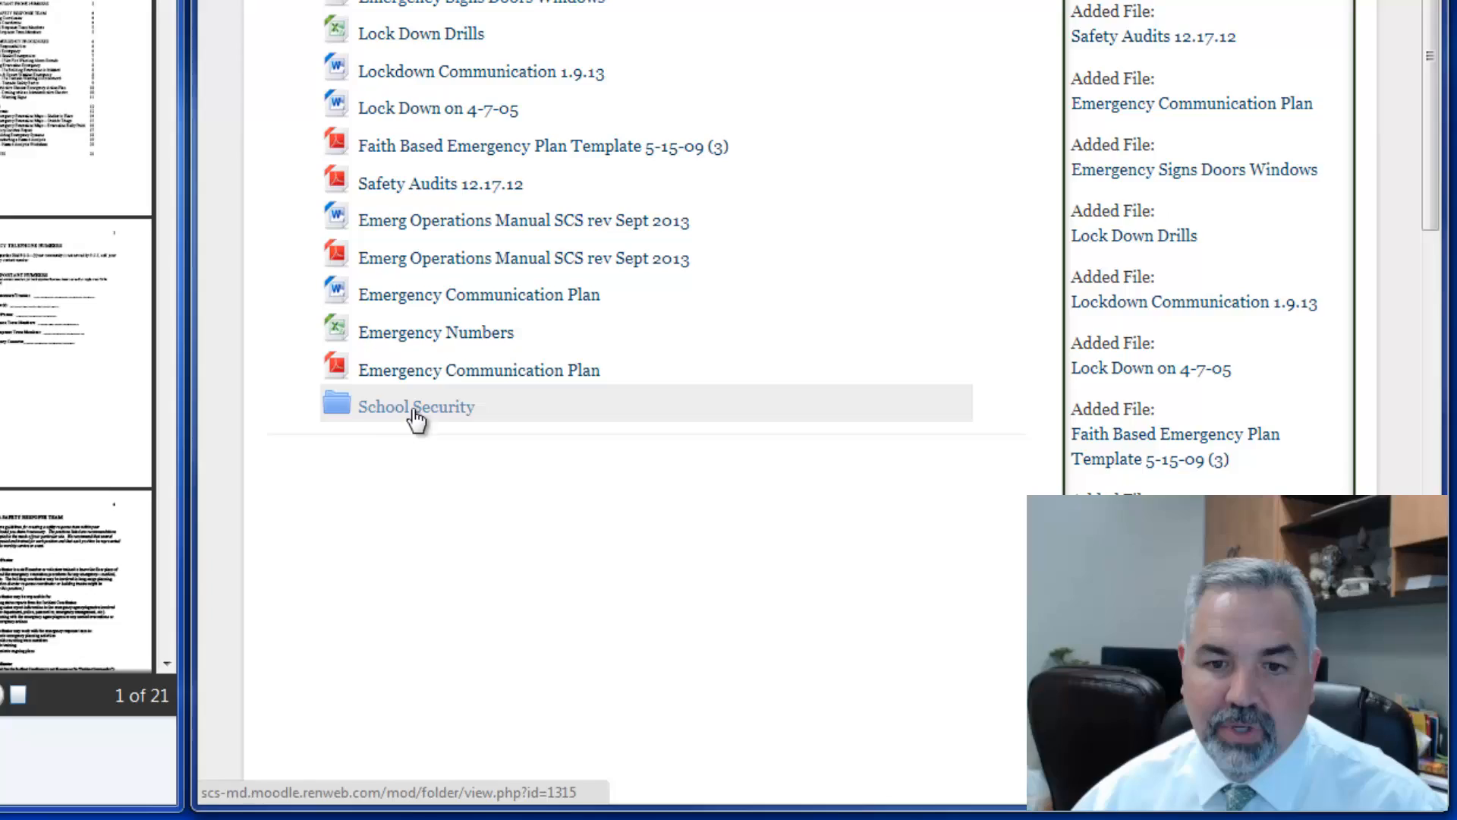
click(416, 409)
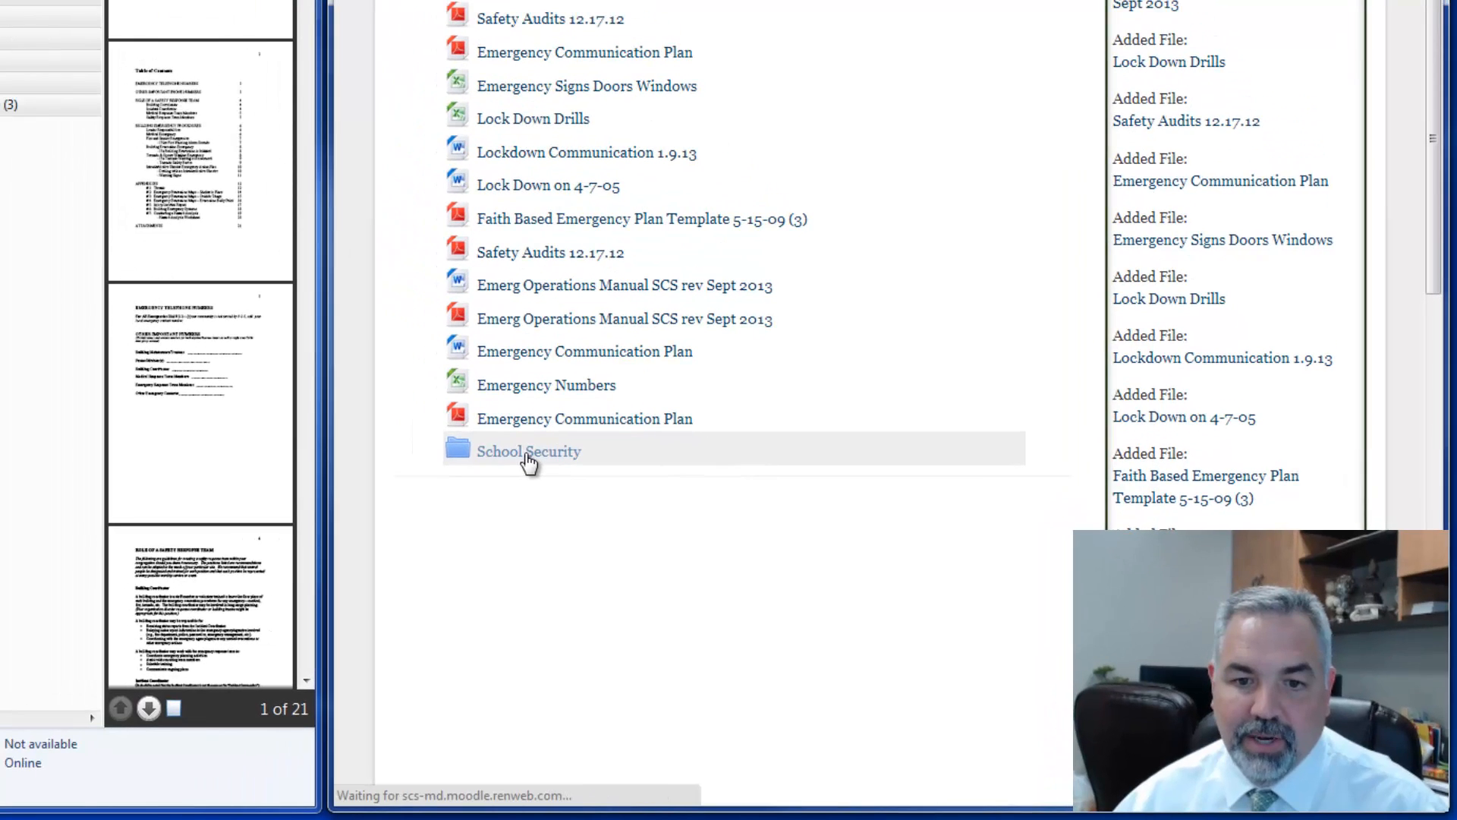